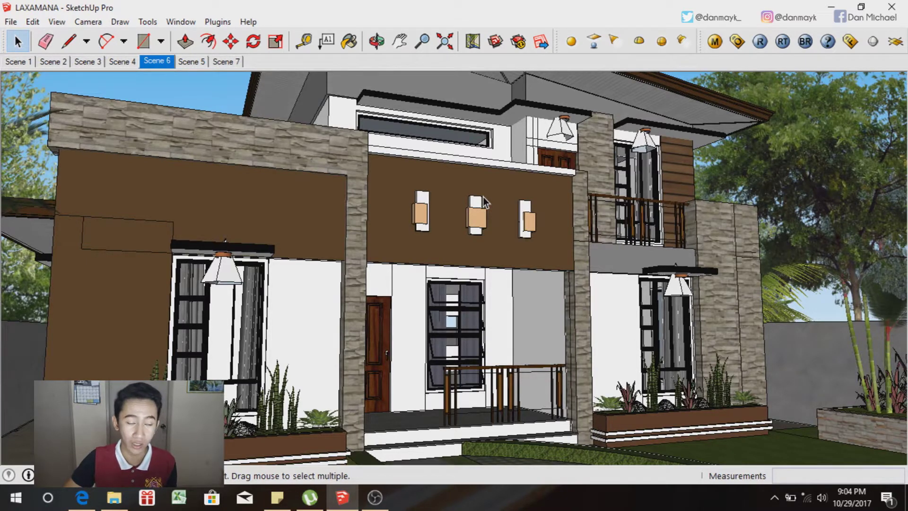
- Sample the brown wall's Color_C18 material and open it in the V-Ray material editor
left_click(350, 41)
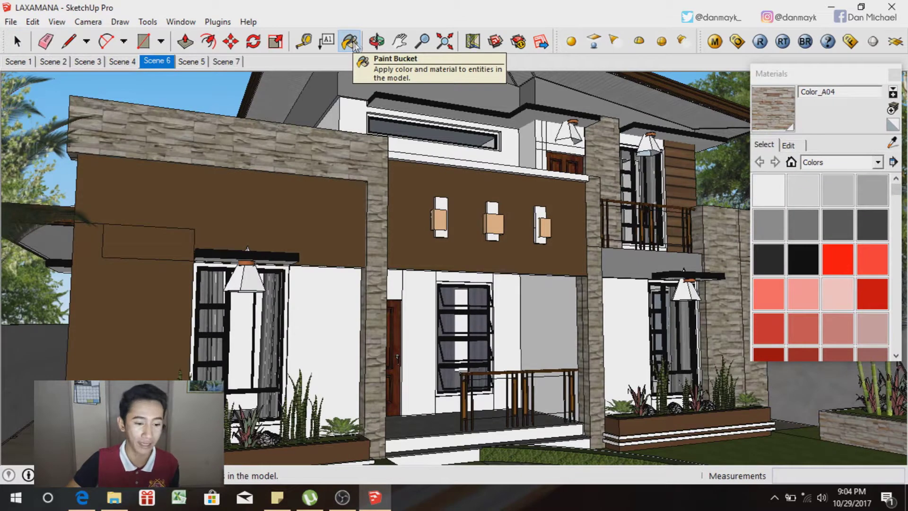
left_click(892, 142)
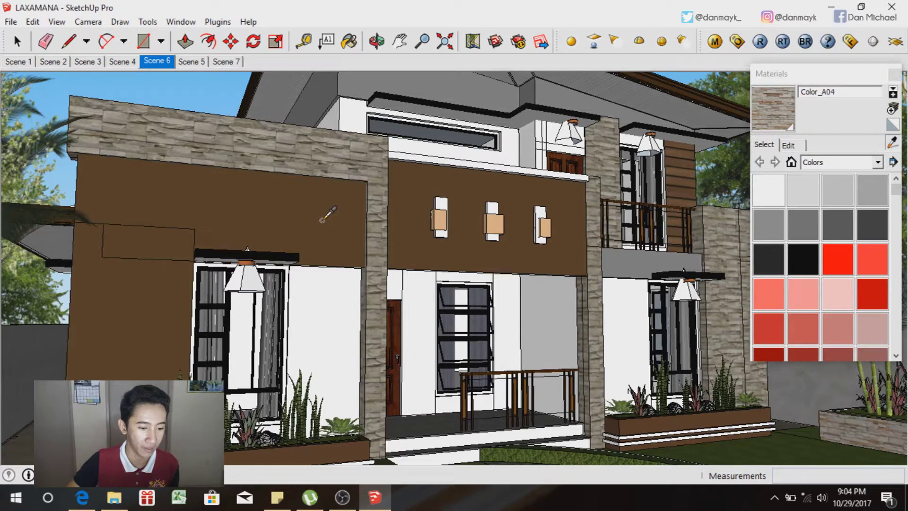
left_click(322, 220)
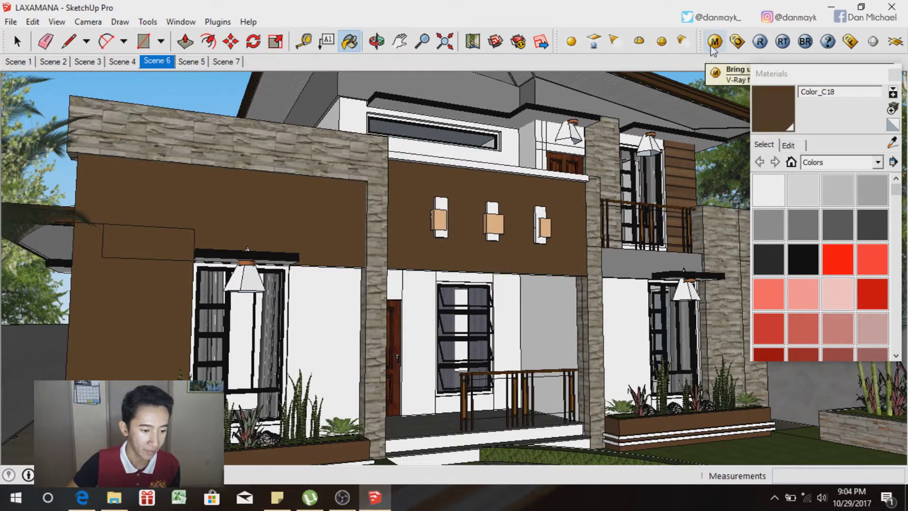
left_click(709, 47)
left_click(290, 380)
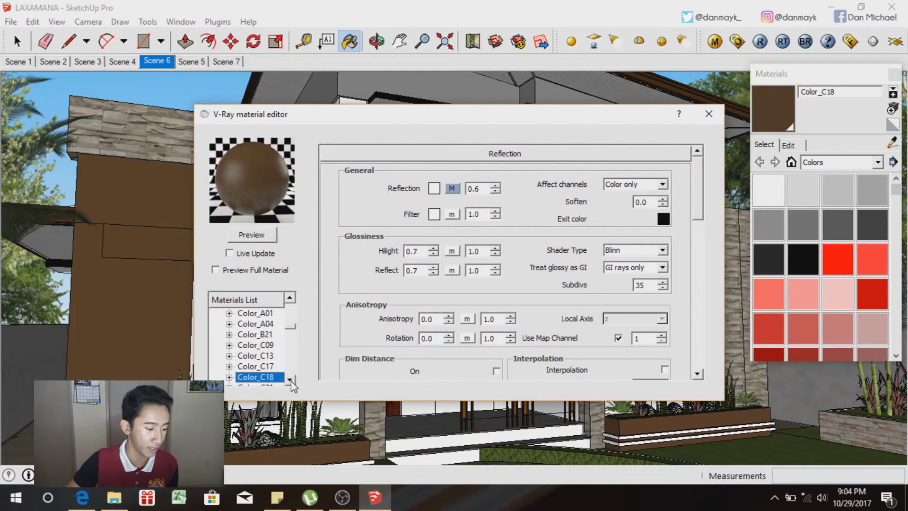
left_click(290, 379)
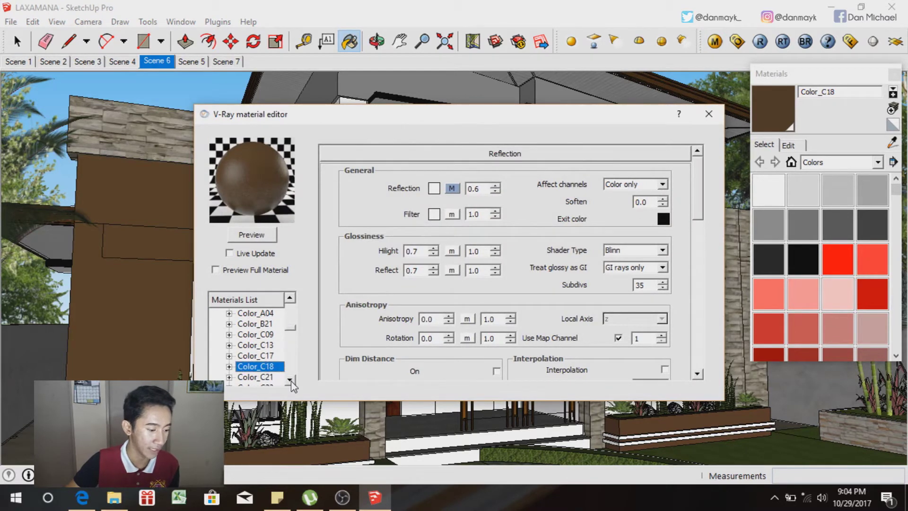
- Add a reflection layer to Color_C18 (0.6 reflection, 0.7 glossiness, 35 subdivs), preview it and close the editor
right_click(276, 372)
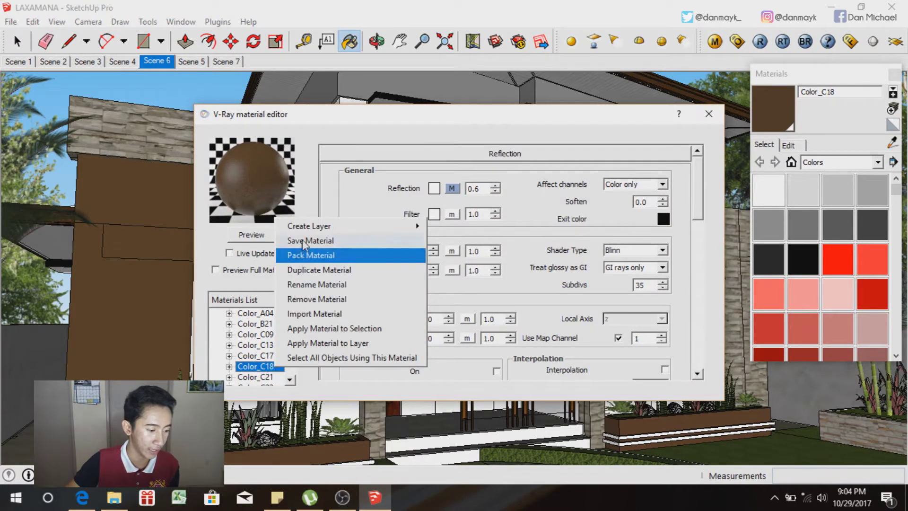
mouse_move(309, 227)
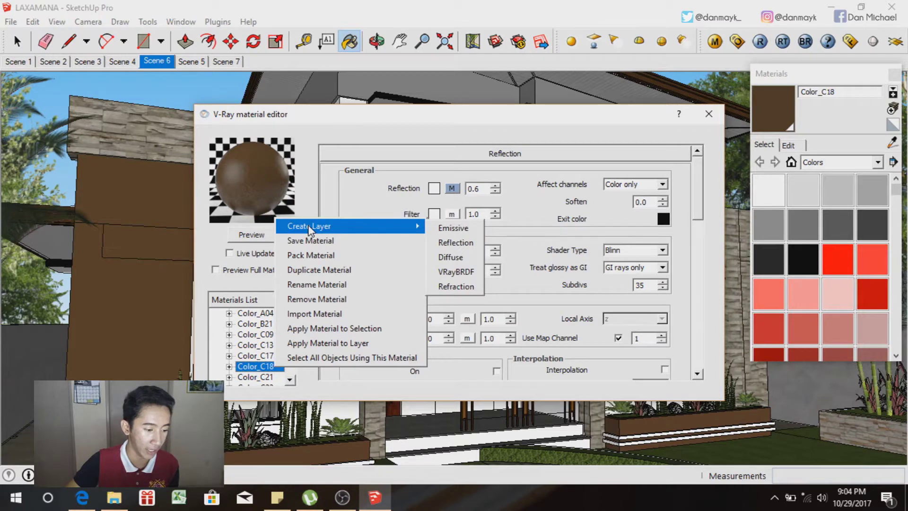
left_click(454, 243)
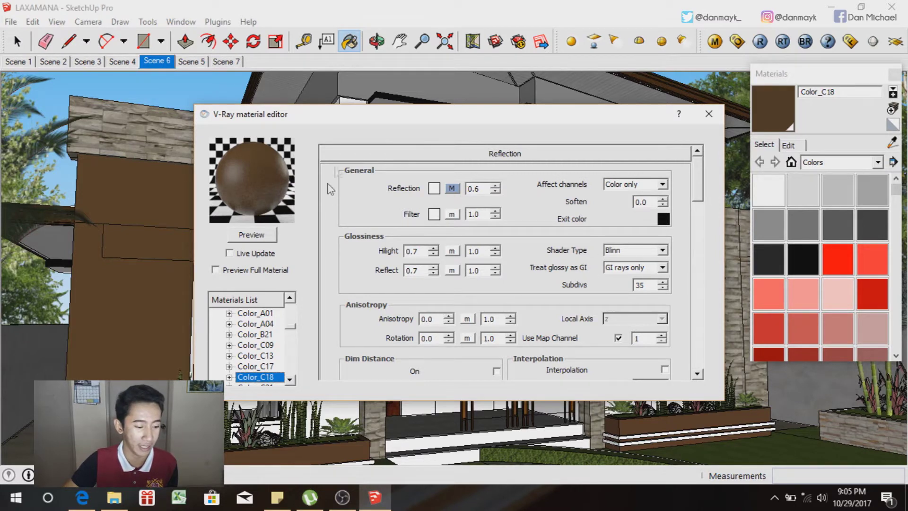
left_click(273, 236)
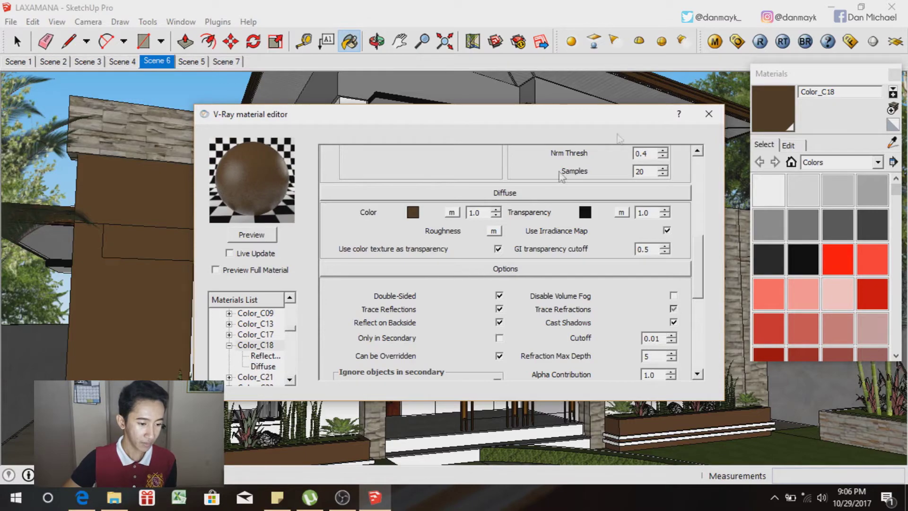
left_click(374, 497)
left_click(375, 497)
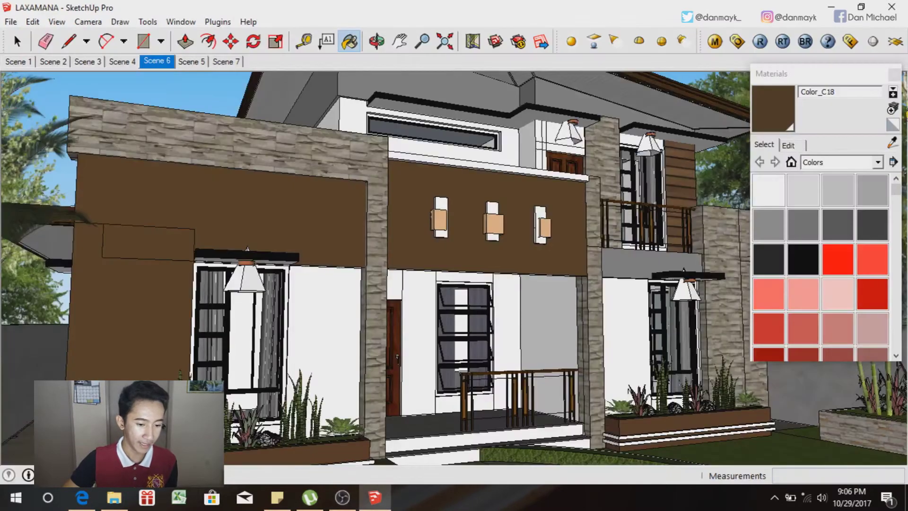
- Sample the white wall and give Color_000 a reflection layer: 0.7 reflection, 0.7 glossiness, 35 subdivs
left_click(337, 317, "alt")
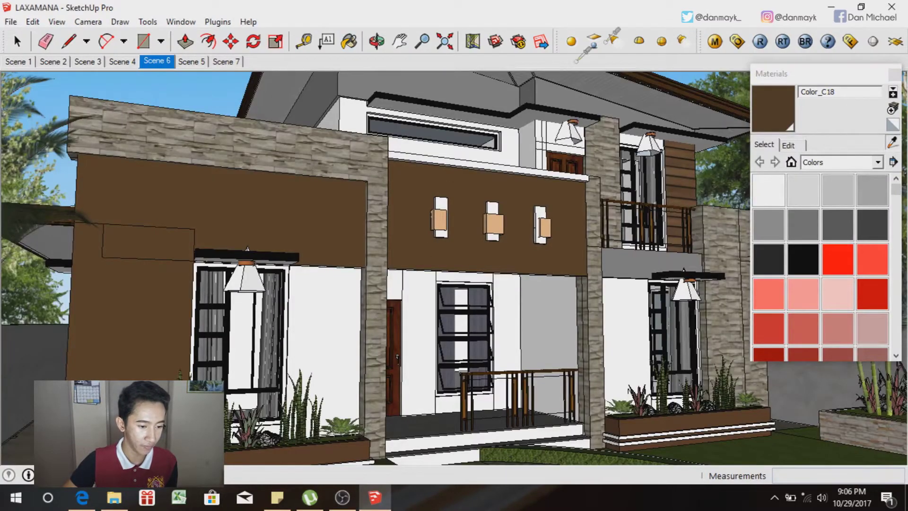
left_click(714, 41)
left_click(252, 234)
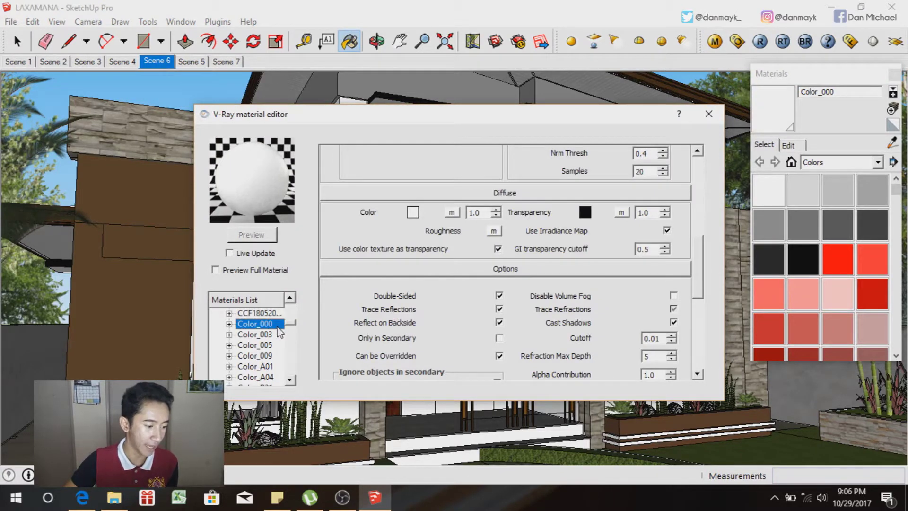
right_click(280, 326)
mouse_move(292, 334)
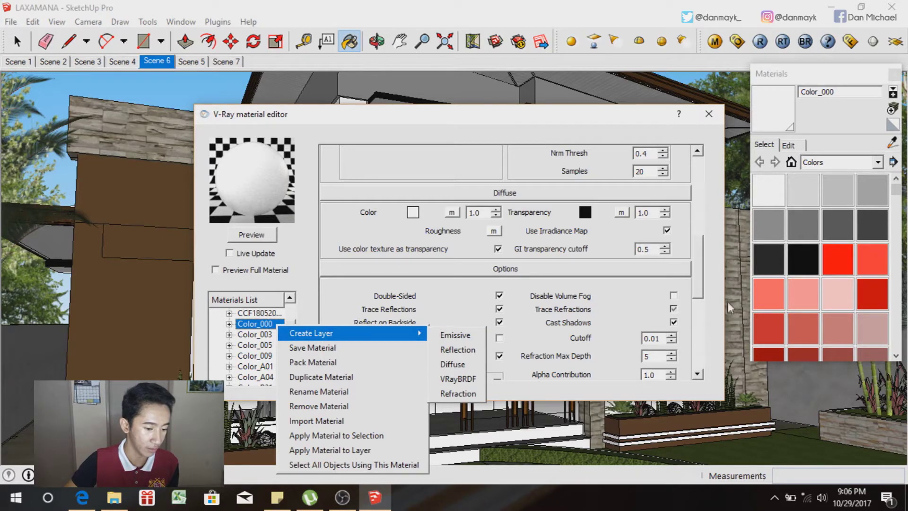
left_click_drag(699, 294, 699, 196)
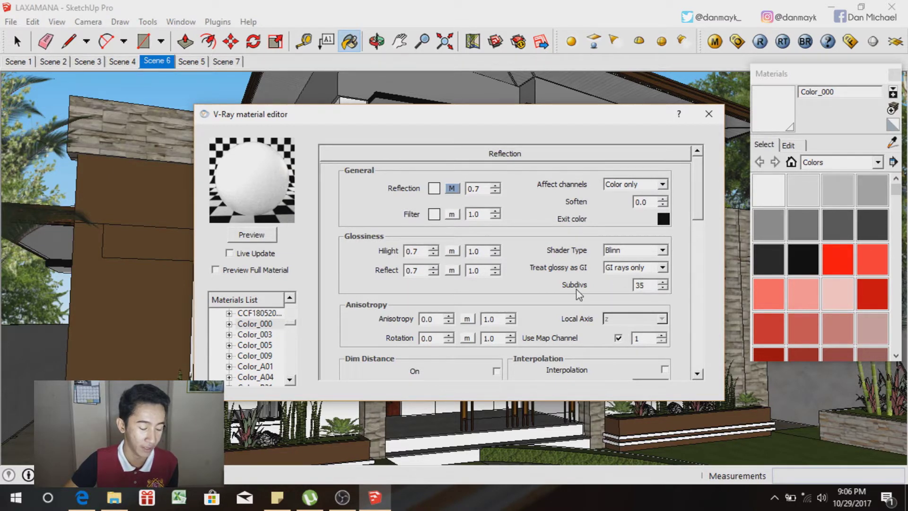
left_click(268, 241)
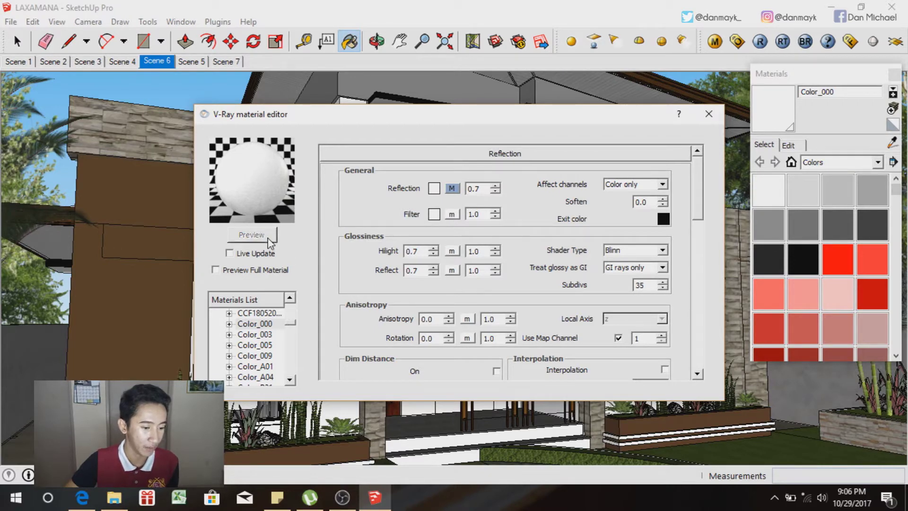
left_click(708, 114)
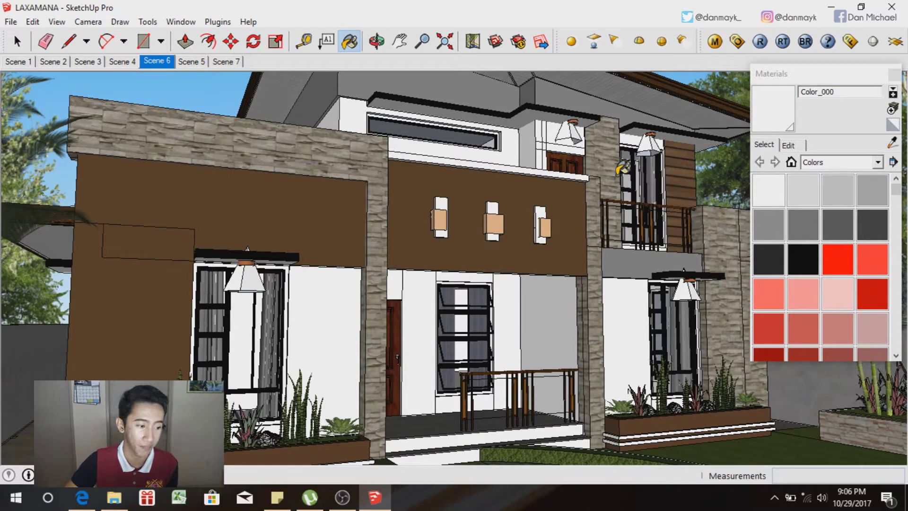
- Preview the grey Color_005 material's V-Ray reflection, then sample the stone wall's Color_E01 material
left_click(893, 145)
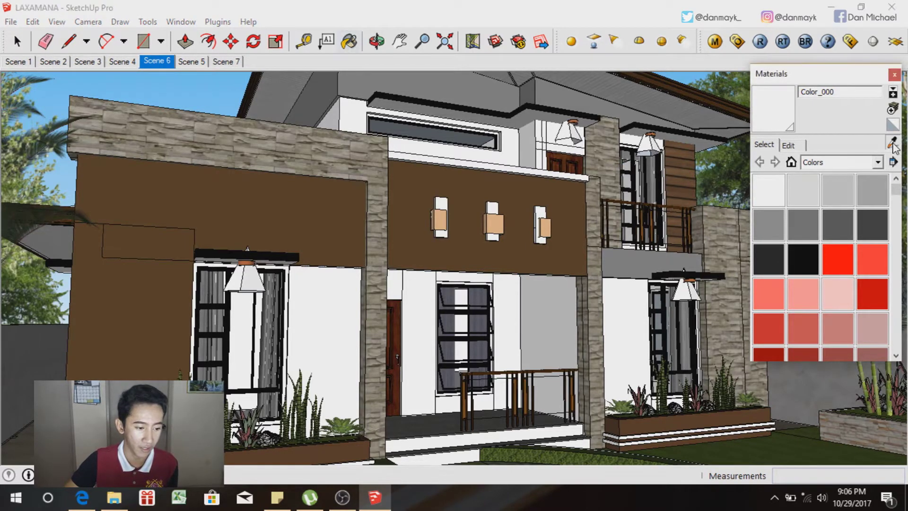
left_click(484, 92)
left_click(714, 41)
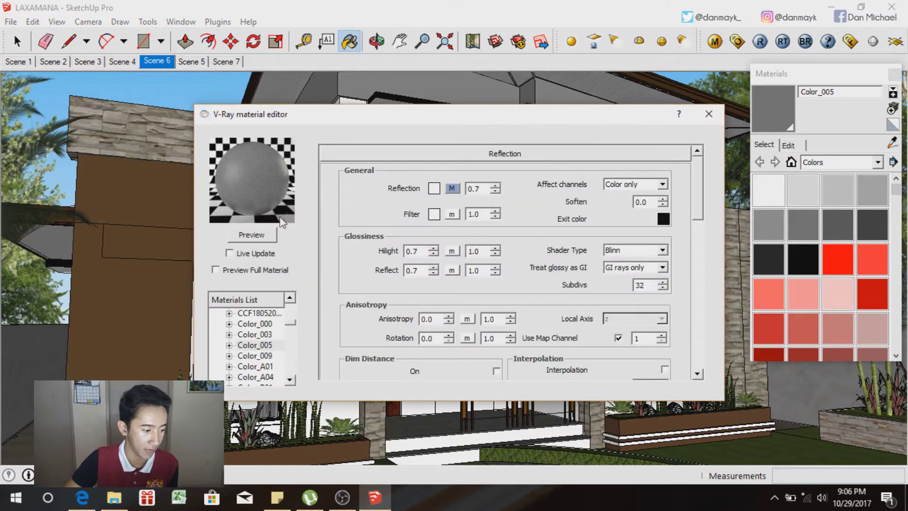
left_click(267, 235)
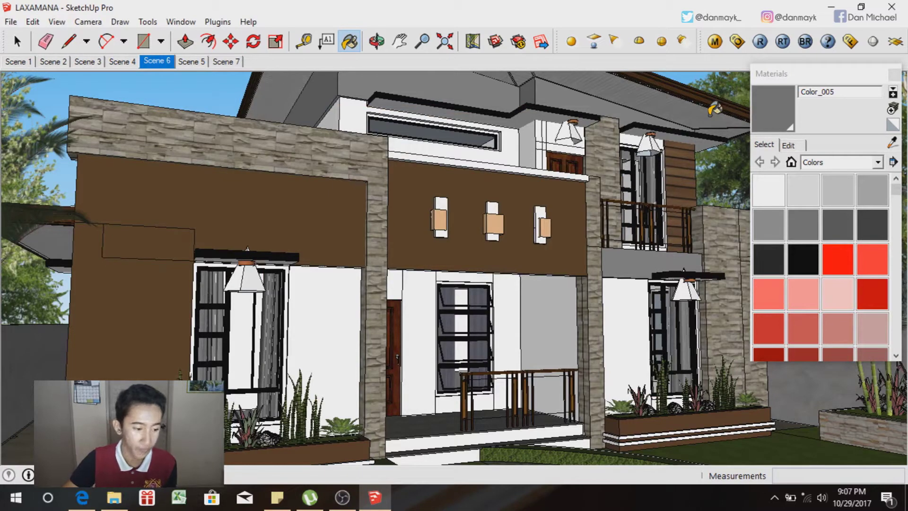
left_click(364, 152, "alt")
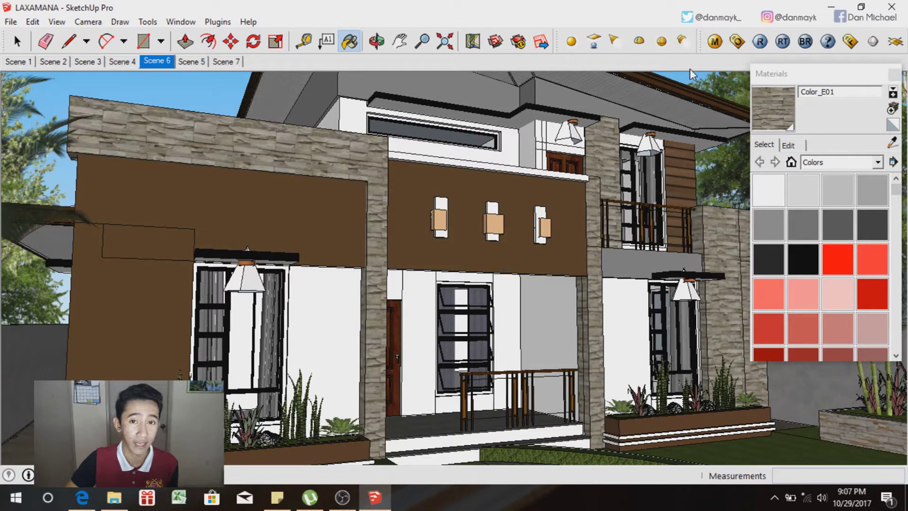
- Add a reflection layer to stone Color_E01 with 0.8 reflection, 0.7 glossiness and 35 subdivs
left_click(714, 41)
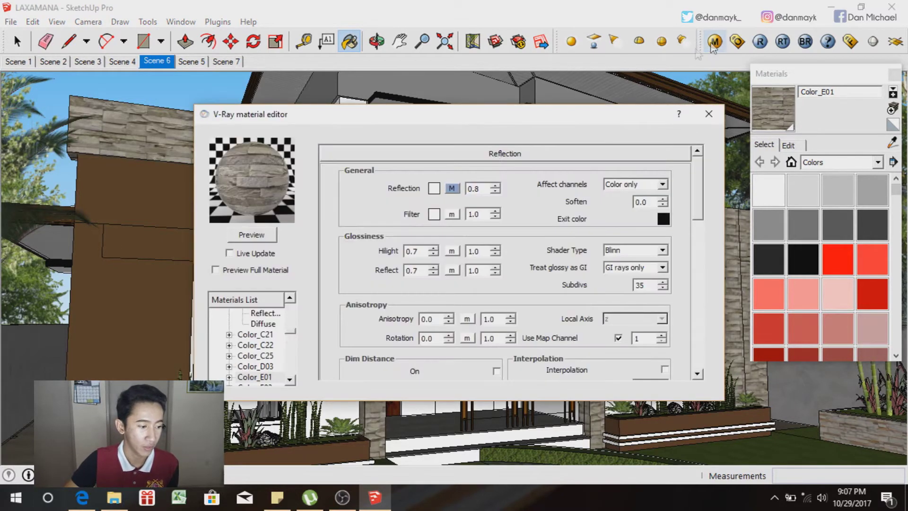
left_click(264, 236)
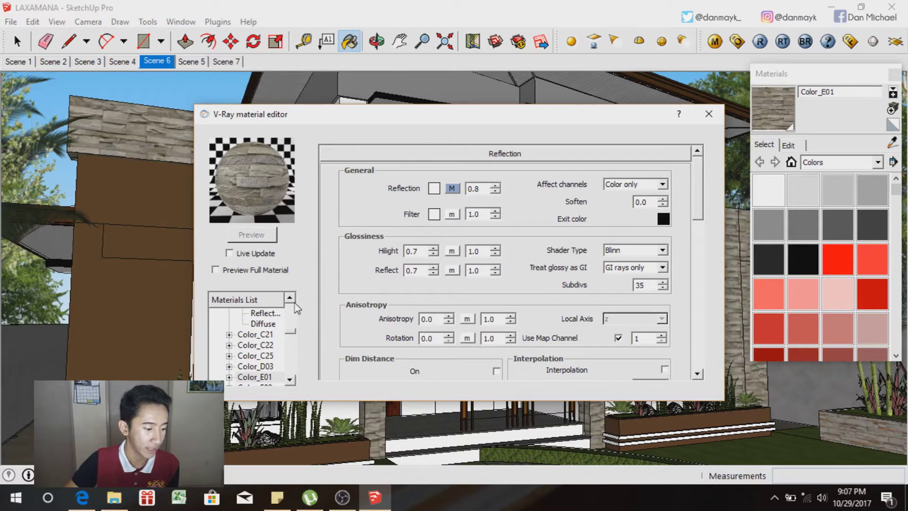
right_click(281, 377)
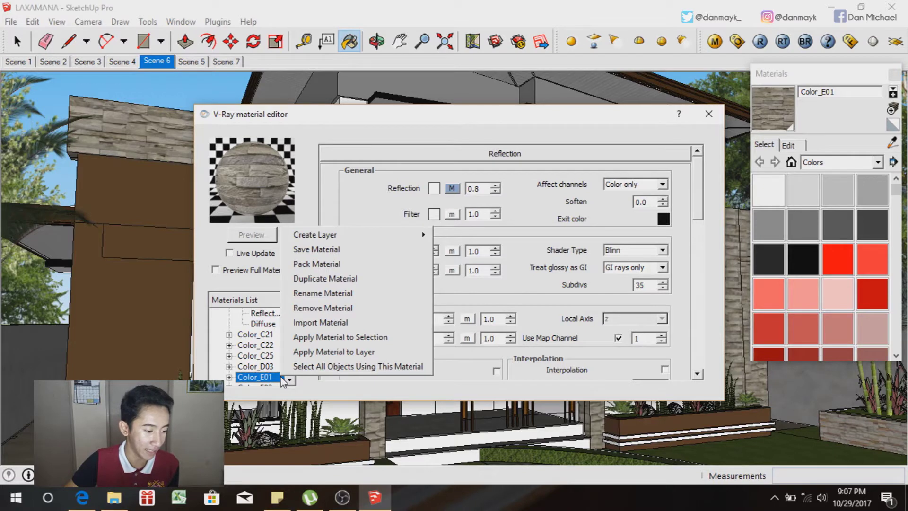
mouse_move(347, 241)
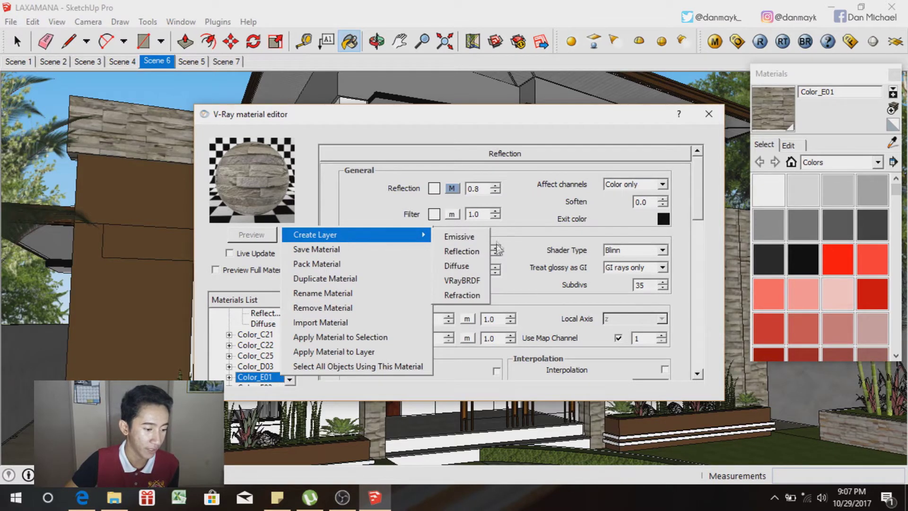
left_click(589, 132)
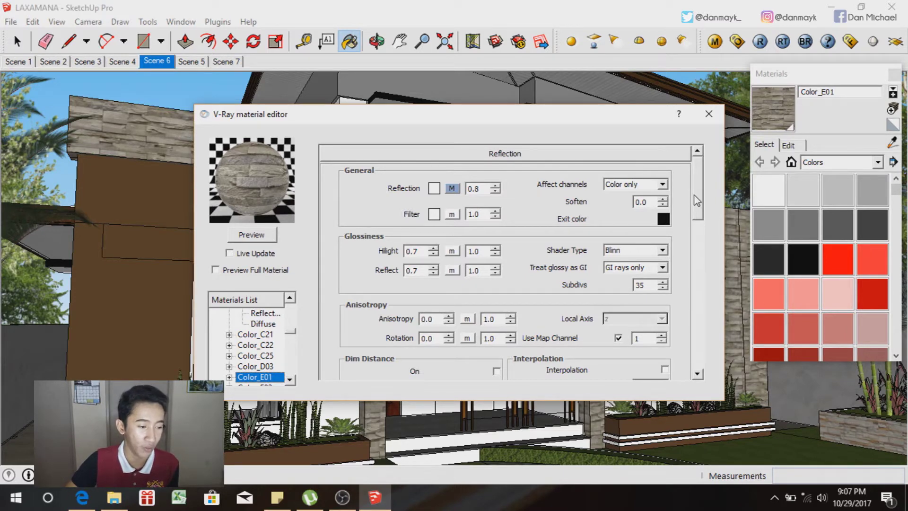
left_click_drag(696, 200, 698, 366)
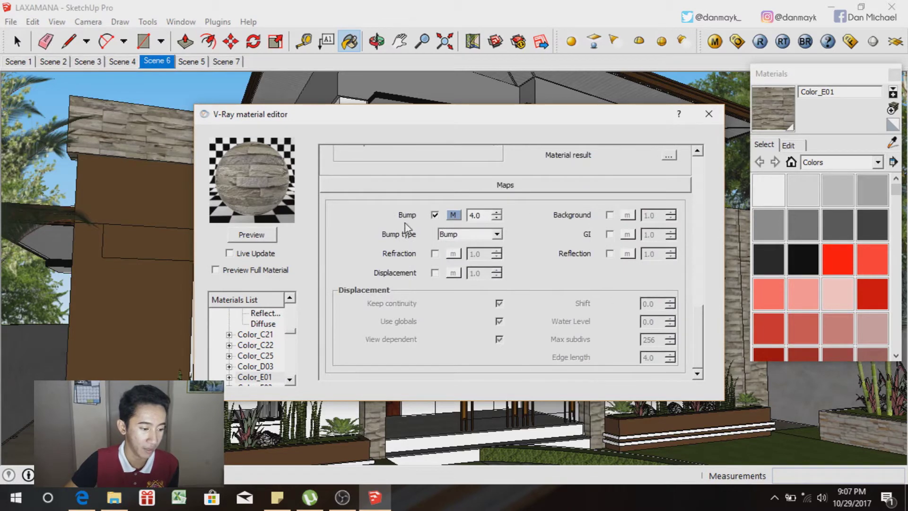
- Add a bitmap bump map at strength 4.0 to Color_E01, preview it, and close the editor
left_click(457, 215)
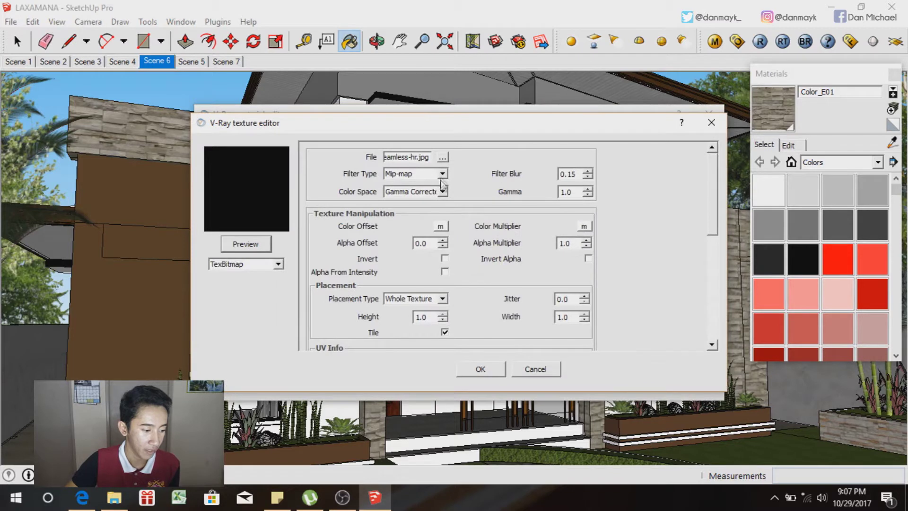
left_click(278, 264)
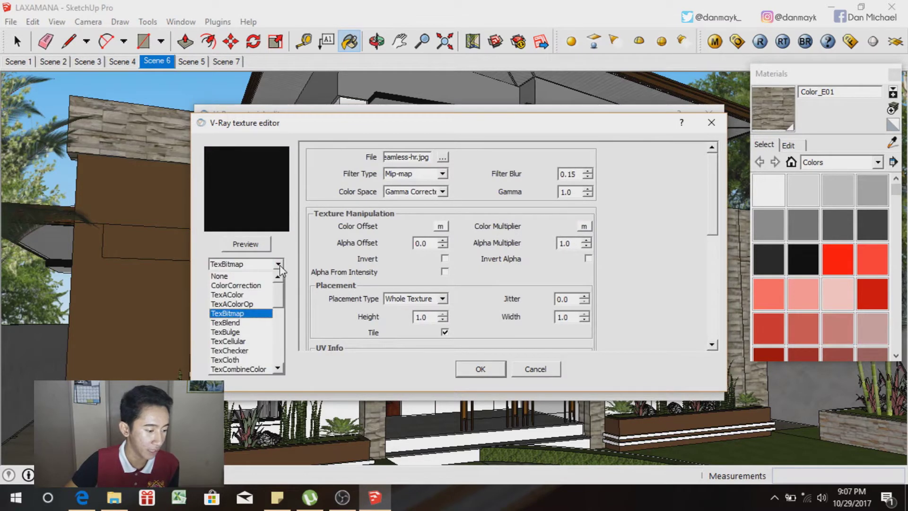
left_click(279, 266)
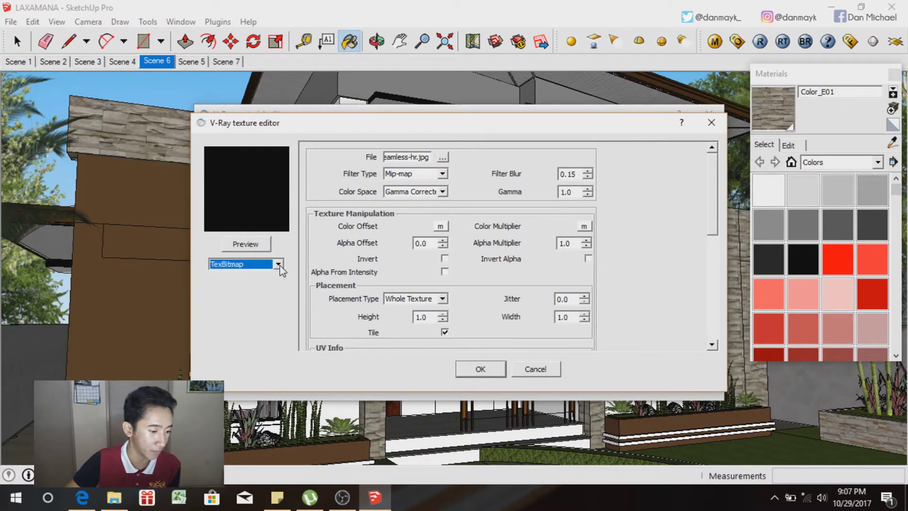
left_click(442, 158)
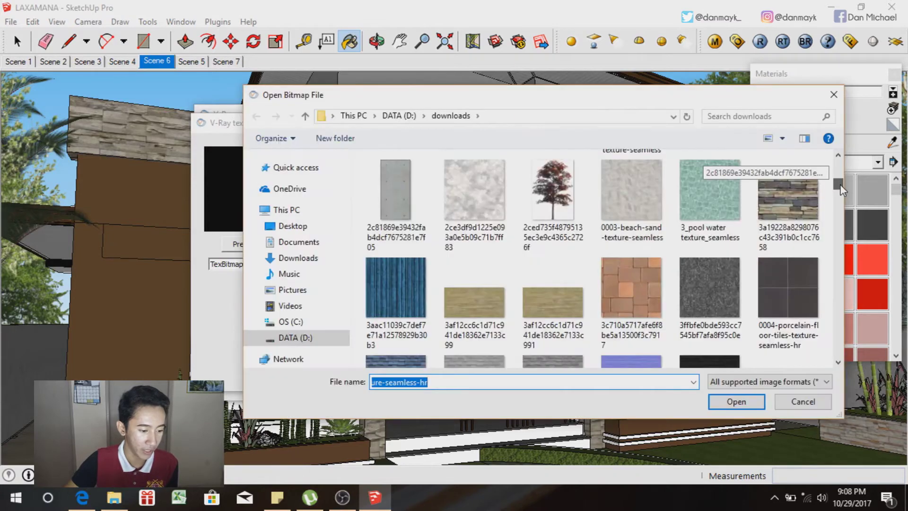
left_click_drag(840, 183, 840, 223)
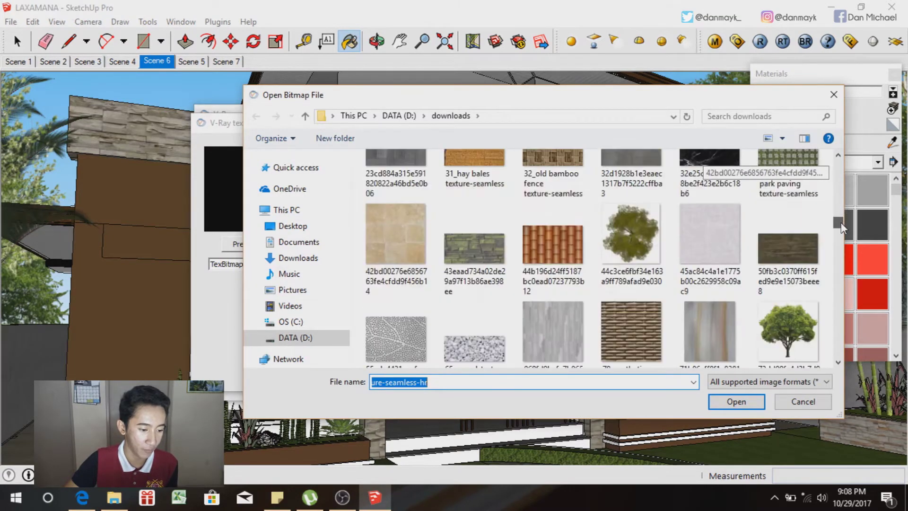
left_click(833, 95)
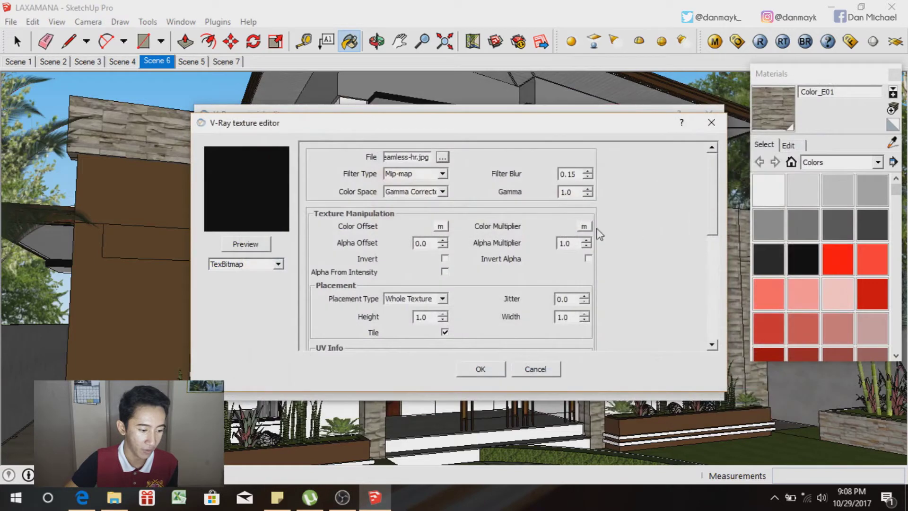
left_click(480, 369)
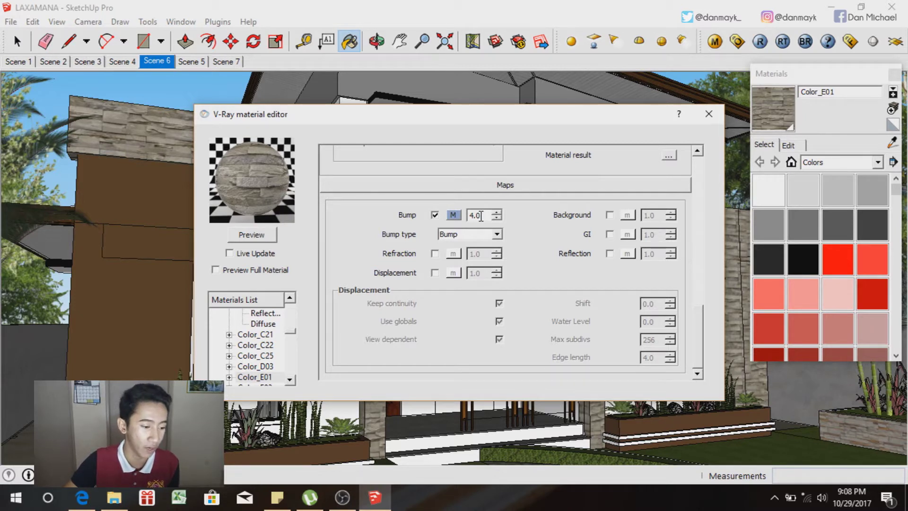
left_click(255, 238)
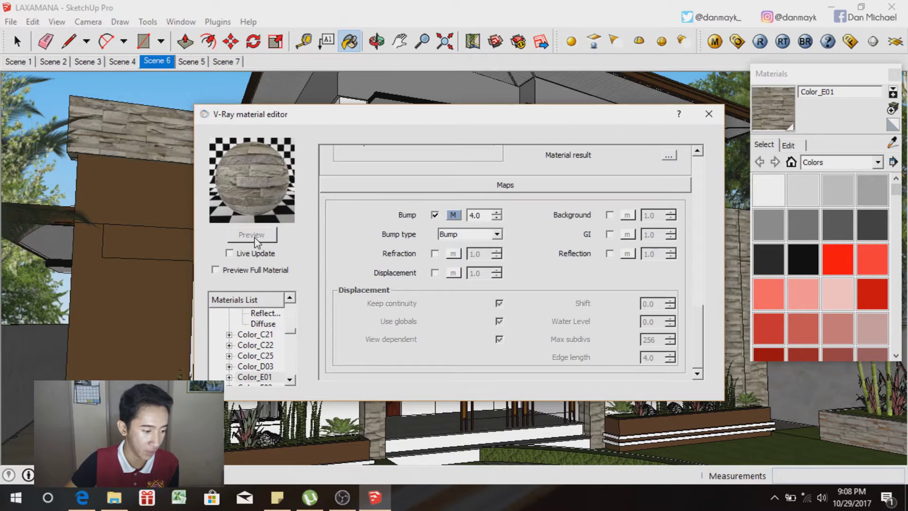
left_click(708, 114)
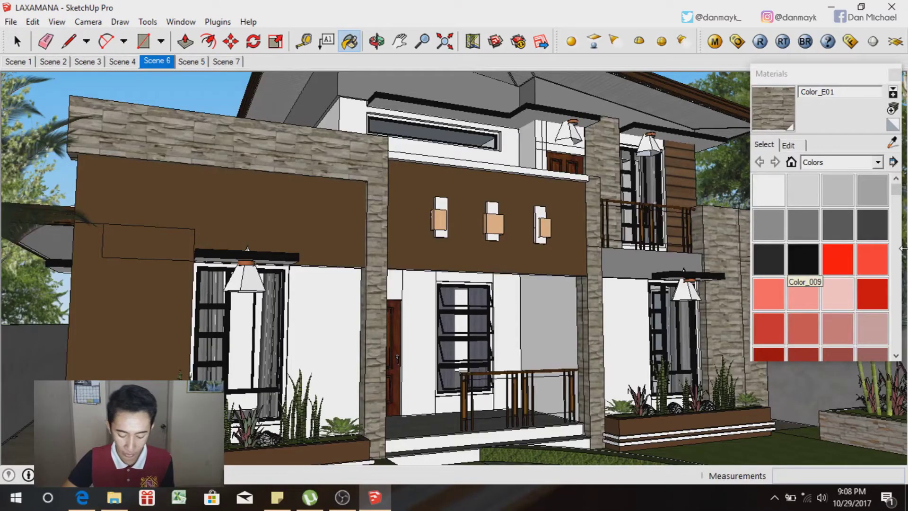
- Sample the window glass material and show the Translucent material library
left_click(892, 143)
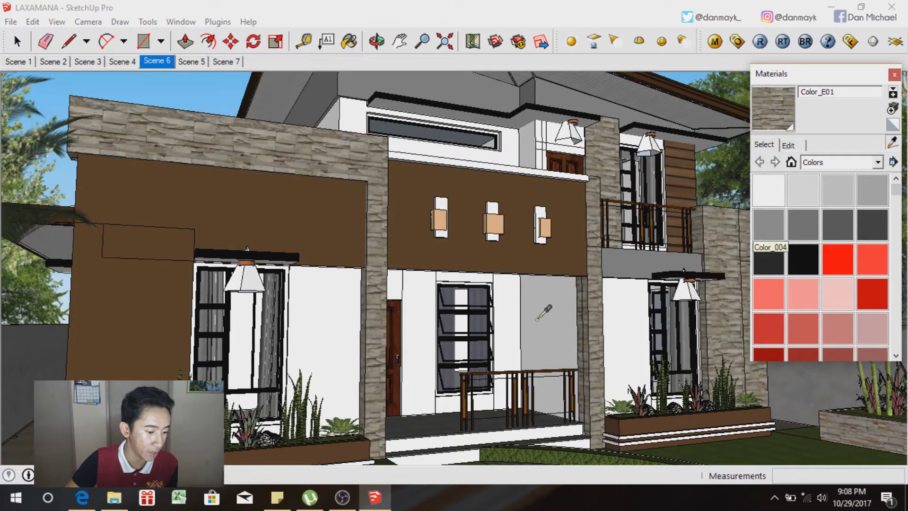
left_click(490, 405)
left_click(877, 162)
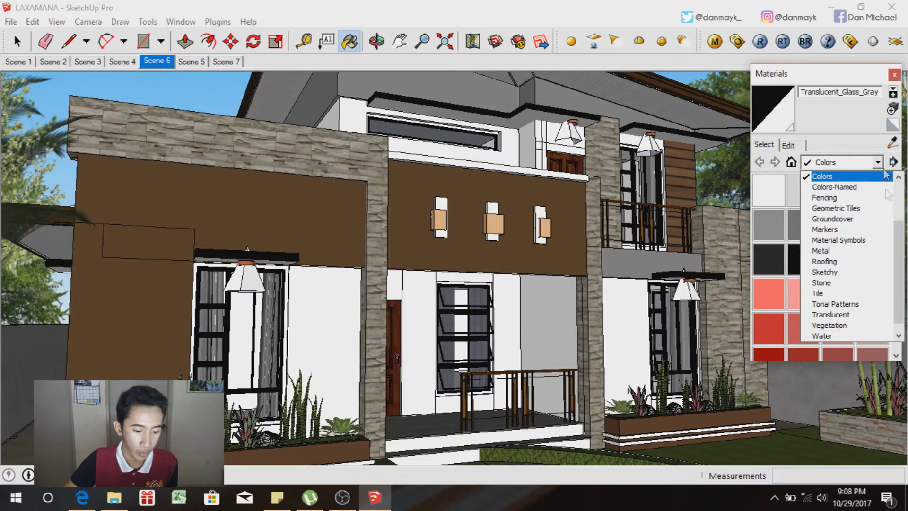
left_click(865, 316)
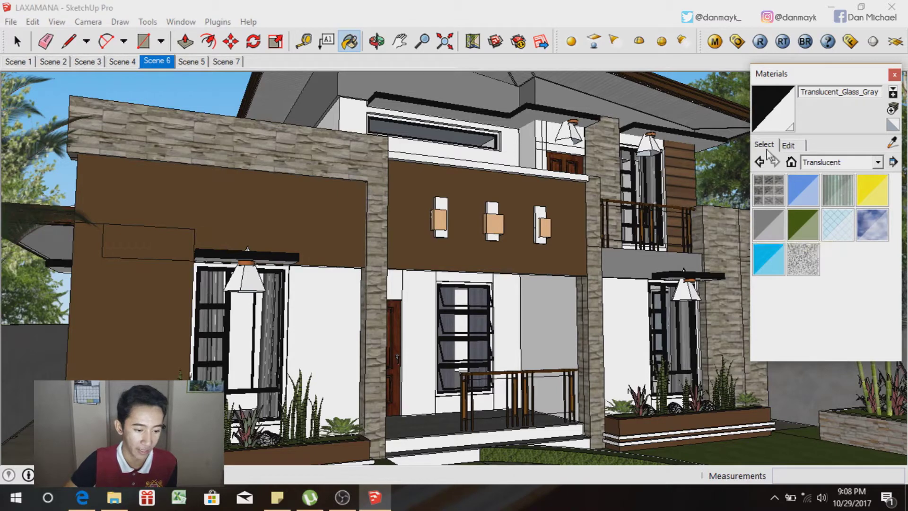
- Preview Translucent_Glass_Gray in the V-Ray editor and start Import Material for it
left_click(714, 41)
left_click(241, 235)
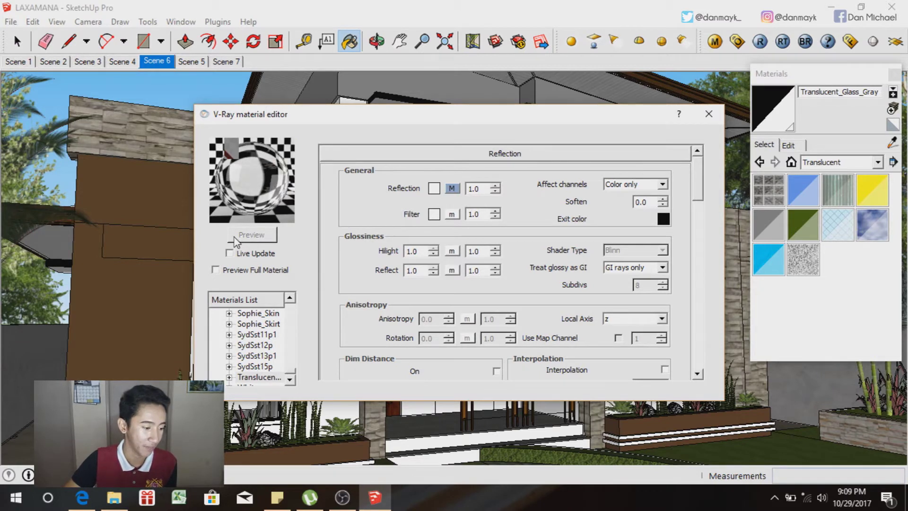
left_click(290, 298)
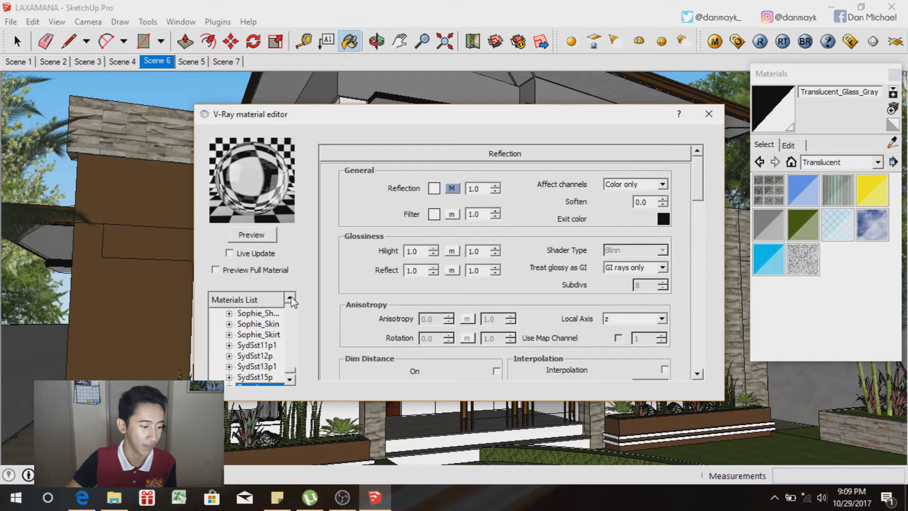
left_click(290, 298)
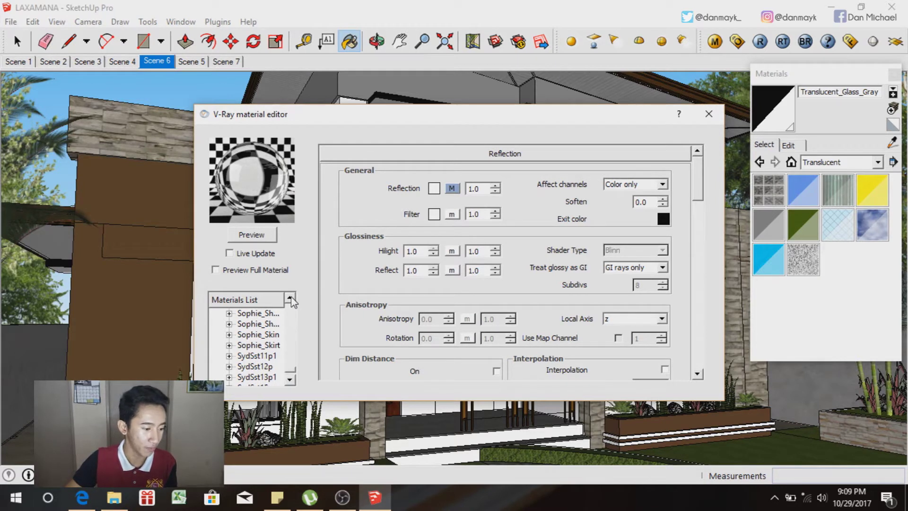
left_click(289, 380)
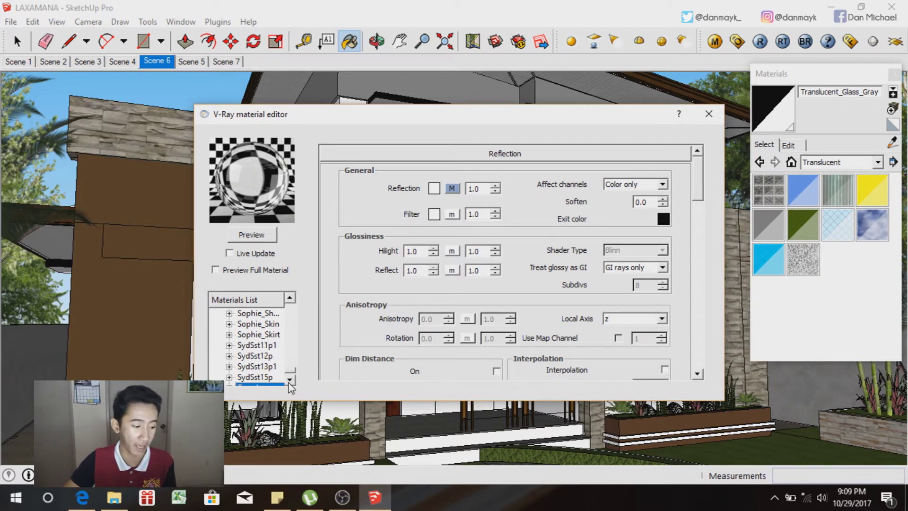
left_click(289, 381)
left_click(289, 381)
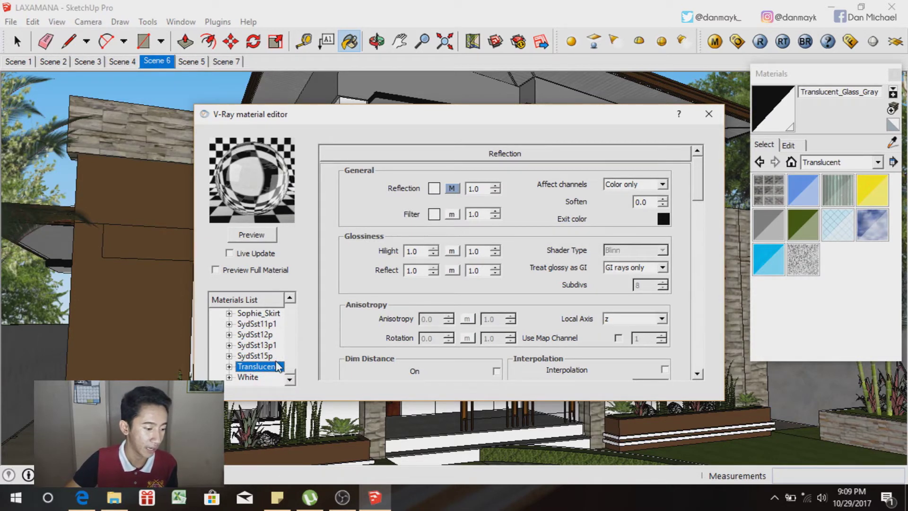
right_click(278, 366)
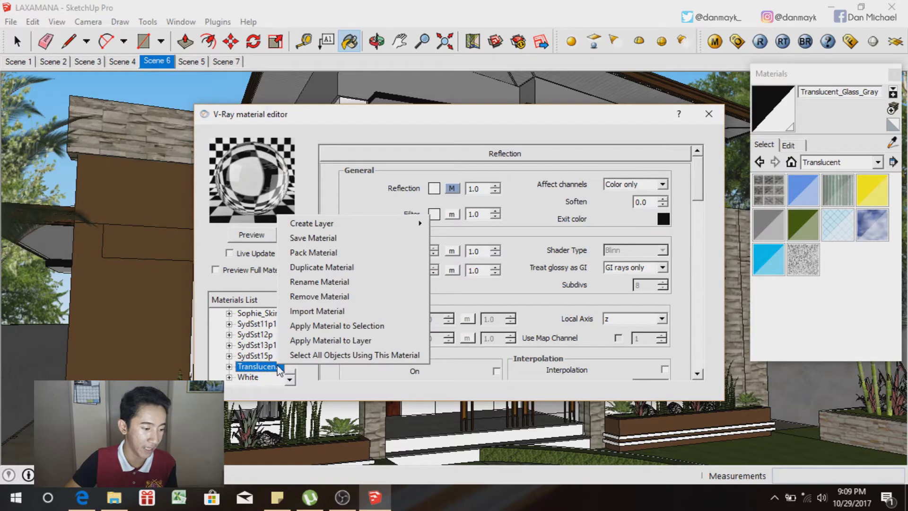
left_click(304, 313)
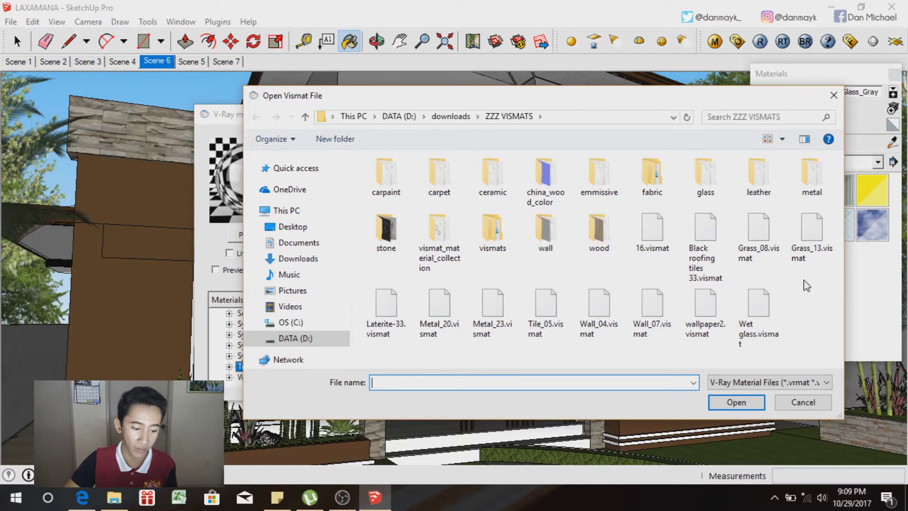
- Browse the D:\downloads\ZZZ VISMATS folder of vismat files, then close the file browser
left_click(790, 402)
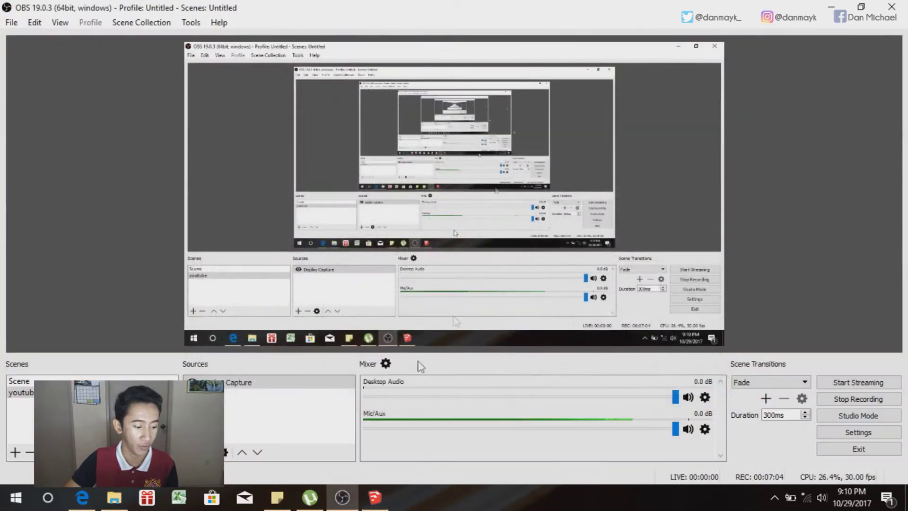
- Close the V-Ray material editor and switch to the Select tool
left_click(708, 113)
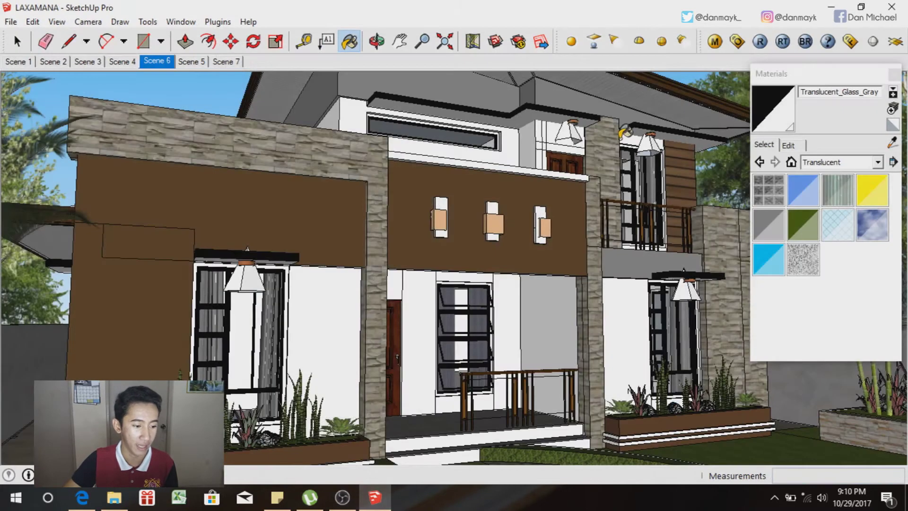
left_click(17, 41)
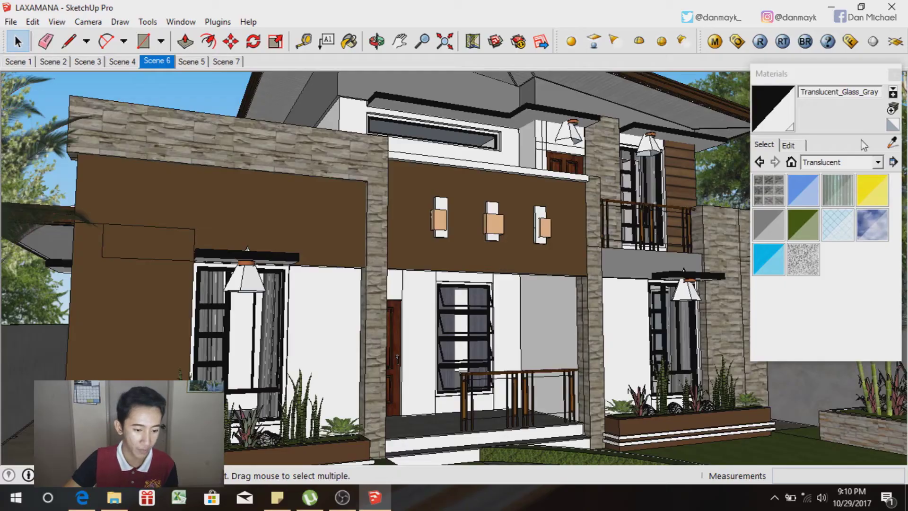
- Zoom in on the window, sample the black frame material [Color_000]1 and preview it
left_click(892, 142)
scroll(693, 330, "up", 10)
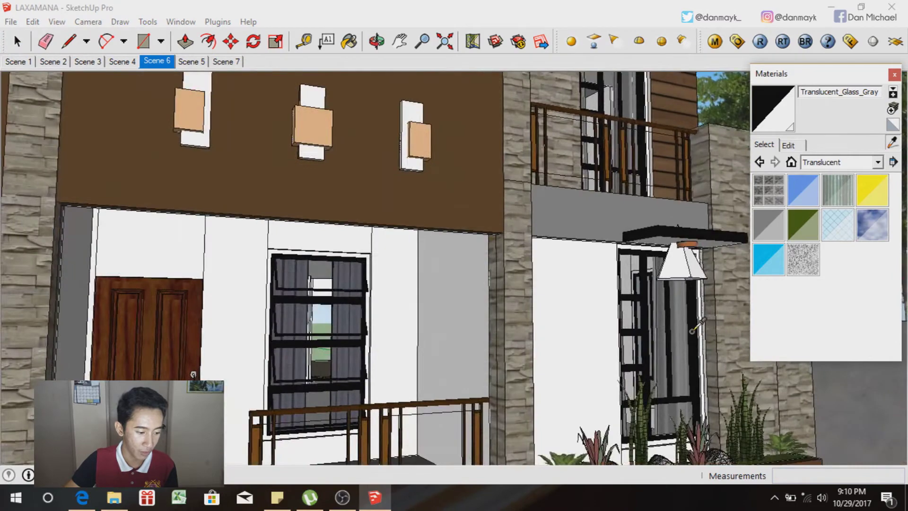
scroll(694, 330, "up", 10)
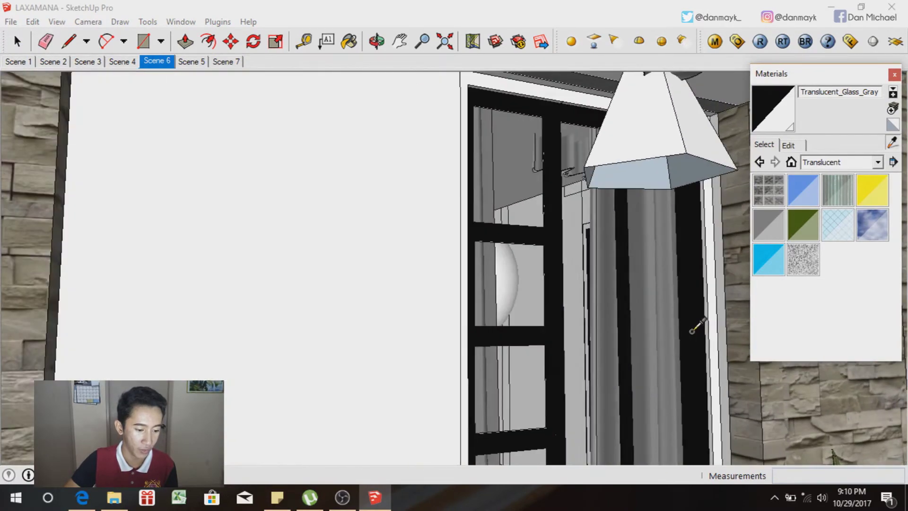
left_click(532, 225)
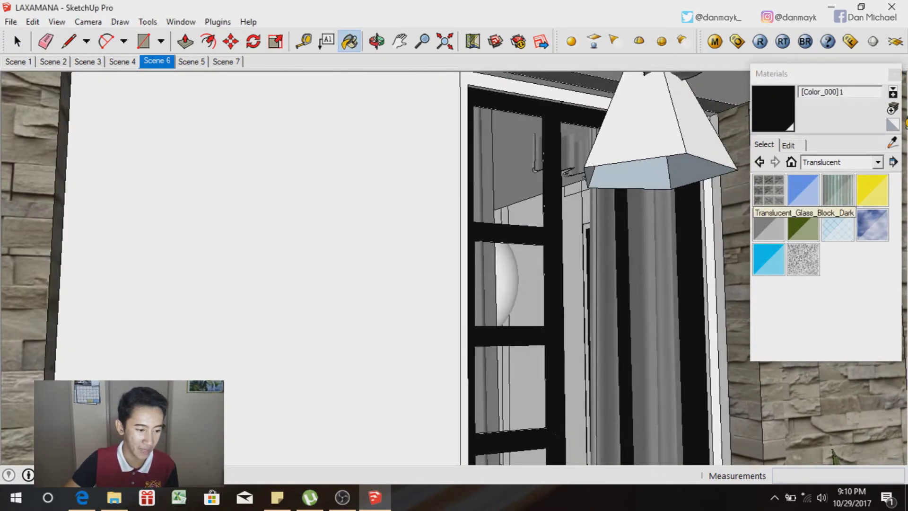
left_click(715, 41)
left_click(265, 238)
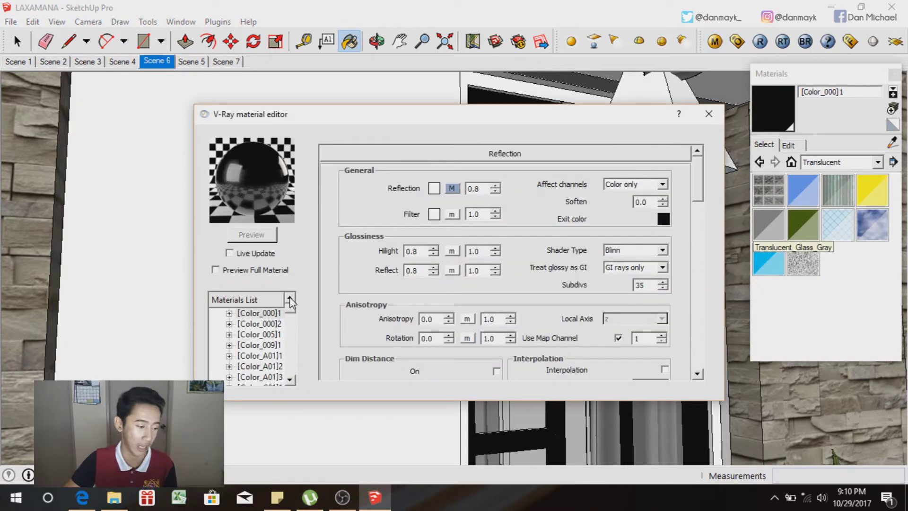
- Add a Reflection1 layer with 1.0 highlight and reflect glossiness to [Color_000]1, preview, and close
left_click(290, 298)
left_click(275, 324)
right_click(275, 326)
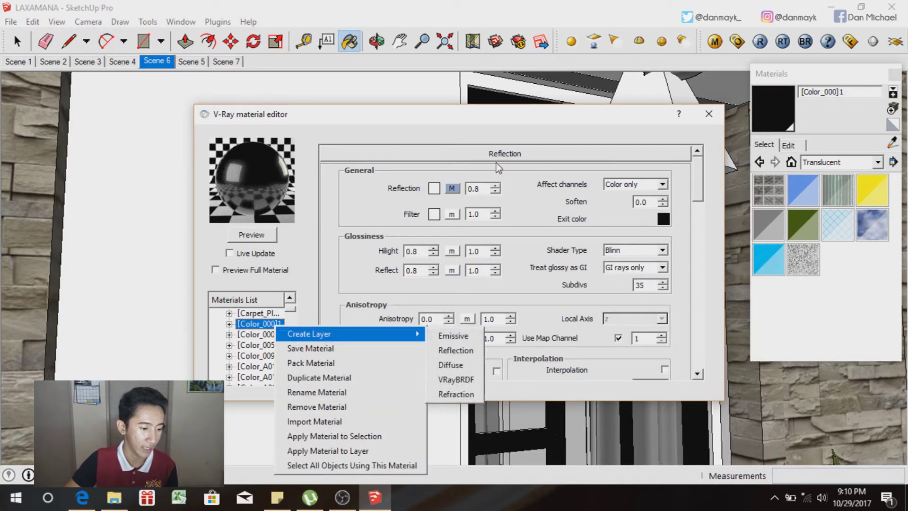
left_click(508, 129)
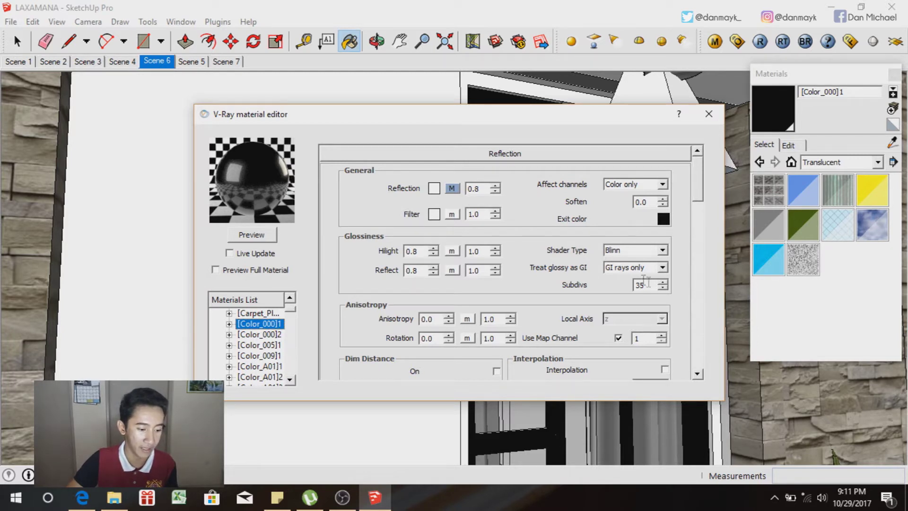
left_click(290, 298)
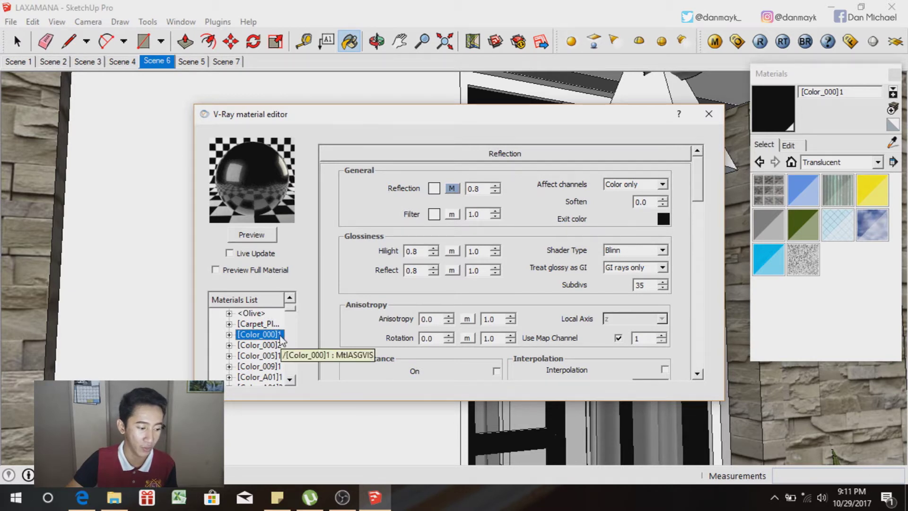
right_click(280, 340)
mouse_move(378, 344)
left_click(453, 360)
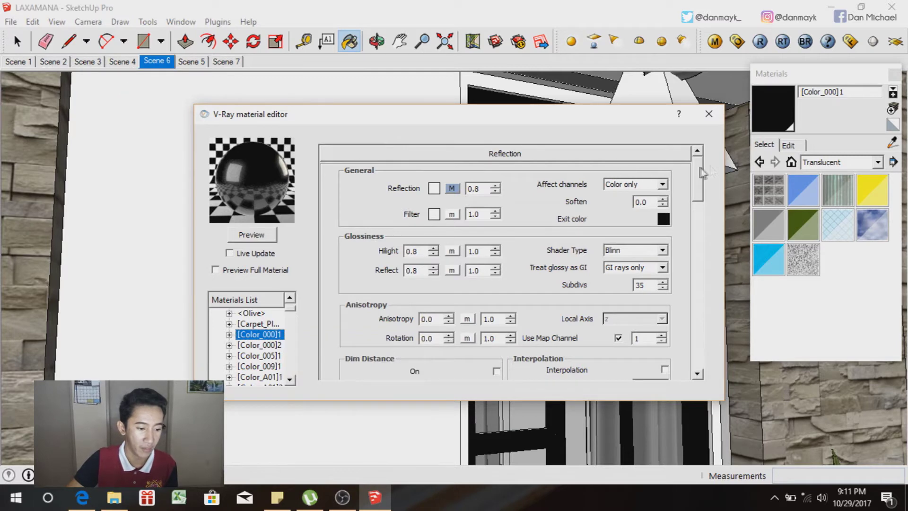
scroll(699, 219, "down", 6)
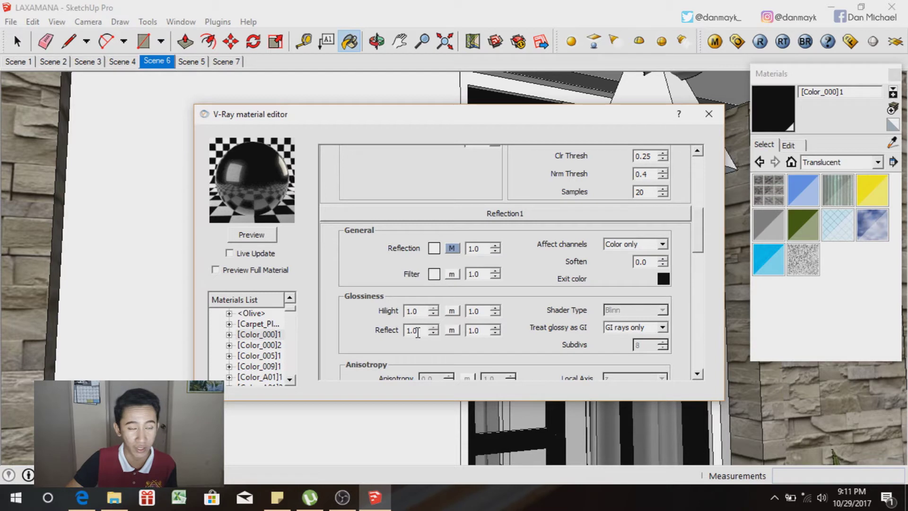
left_click(240, 239)
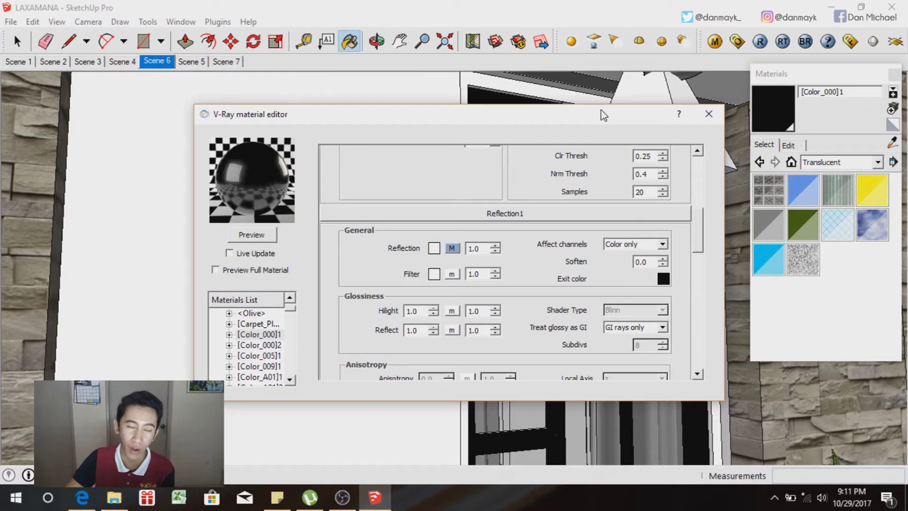
left_click(708, 114)
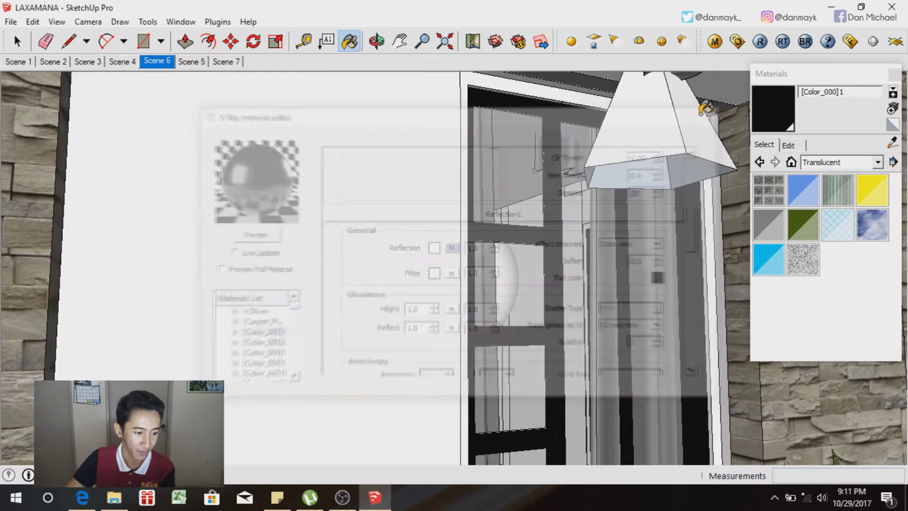
- Return to the Scene 6 view and orbit to look at the house from higher up
left_click(154, 61)
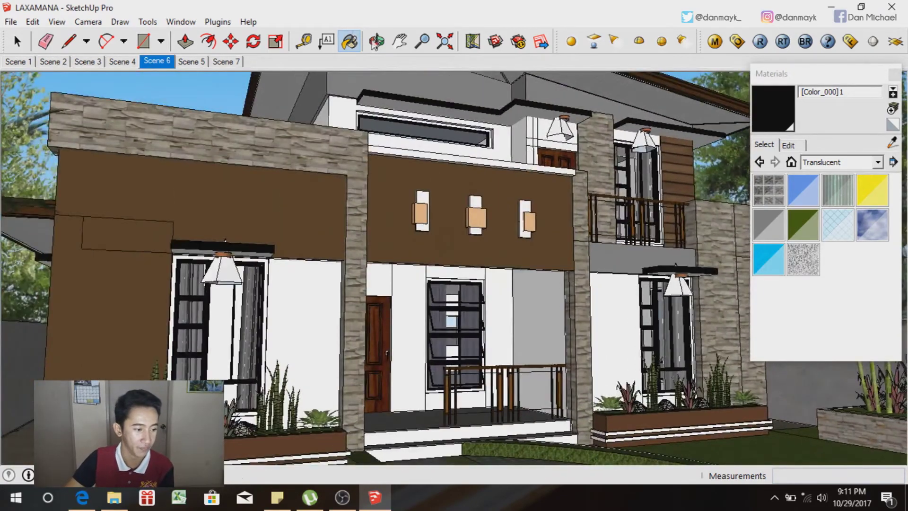
left_click(376, 41)
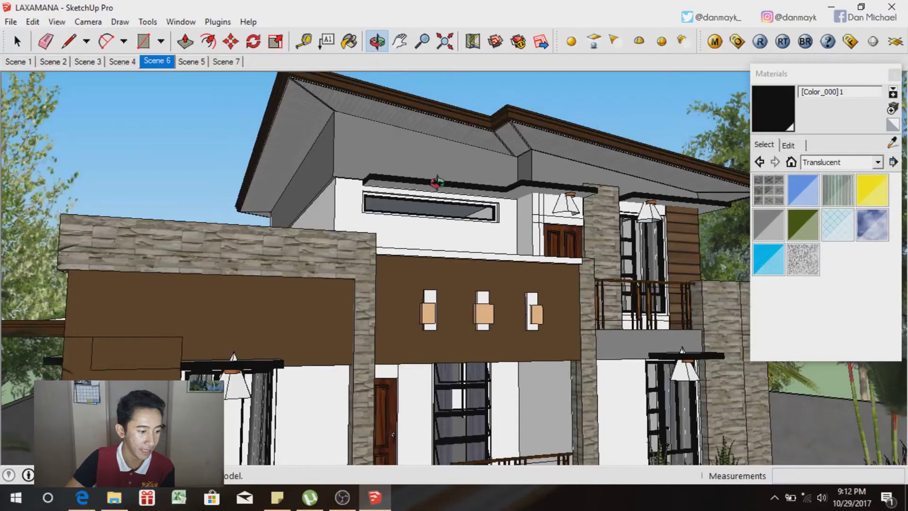
left_click_drag(438, 182, 456, 266)
scroll(480, 248, "up", 10)
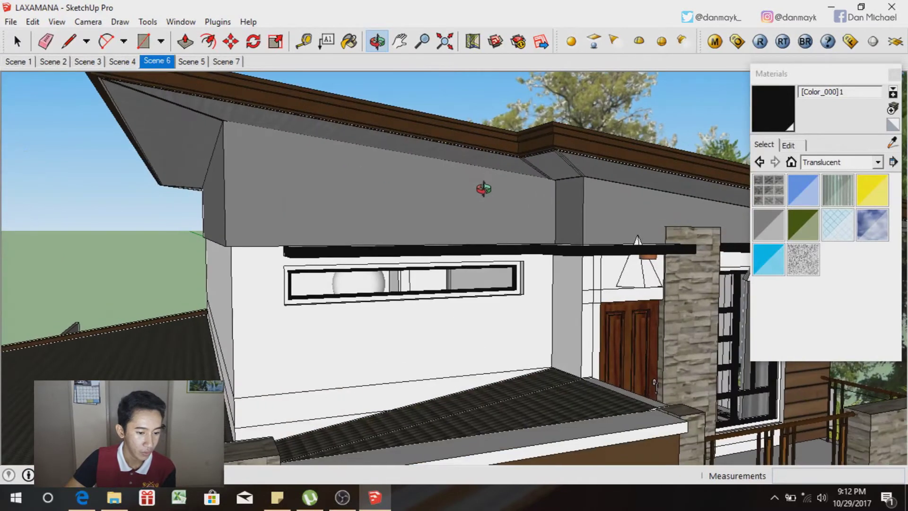
- Sample the brown roof fascia material Color_C22 and preview it in the V-Ray editor
left_click(892, 143)
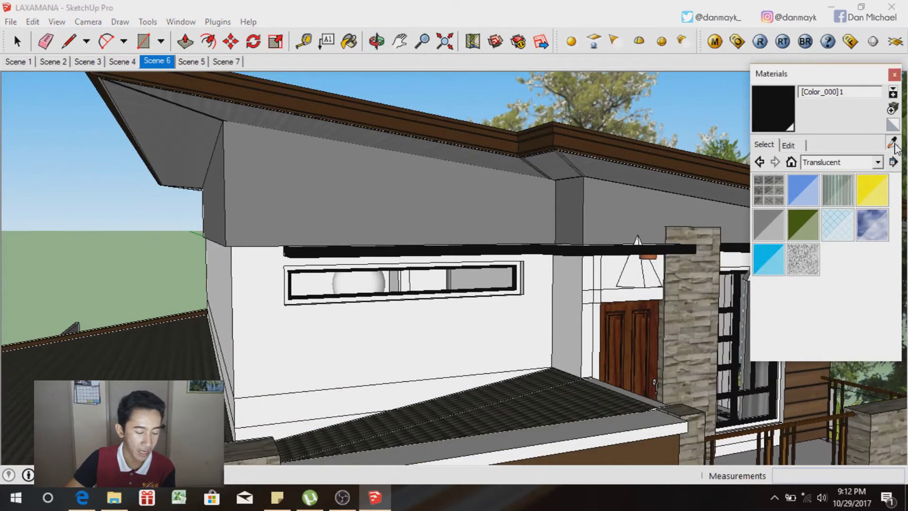
left_click(509, 146)
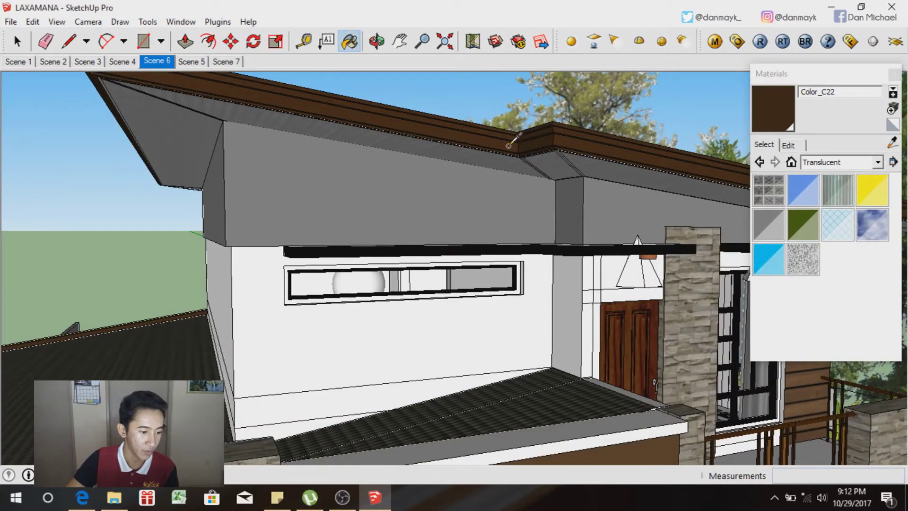
left_click(715, 42)
left_click(267, 235)
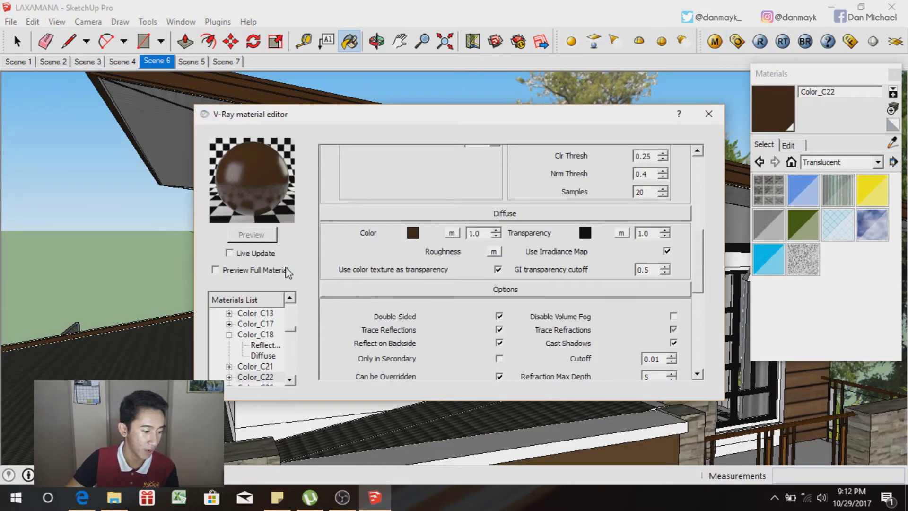
left_click(259, 377)
left_click(289, 379)
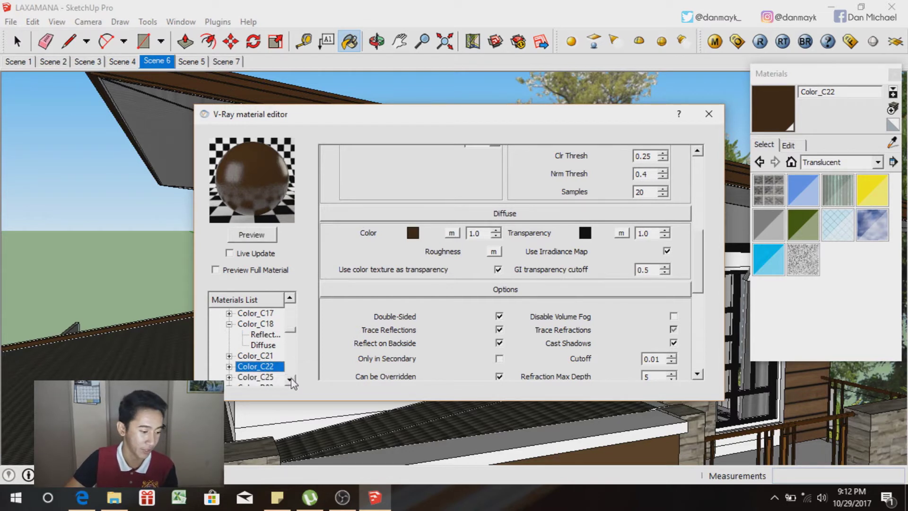
- Review Color_C22's reflection layer (0.8 reflection, 0.8 glossiness, 32 subdivs), preview, and close the editor
right_click(275, 368)
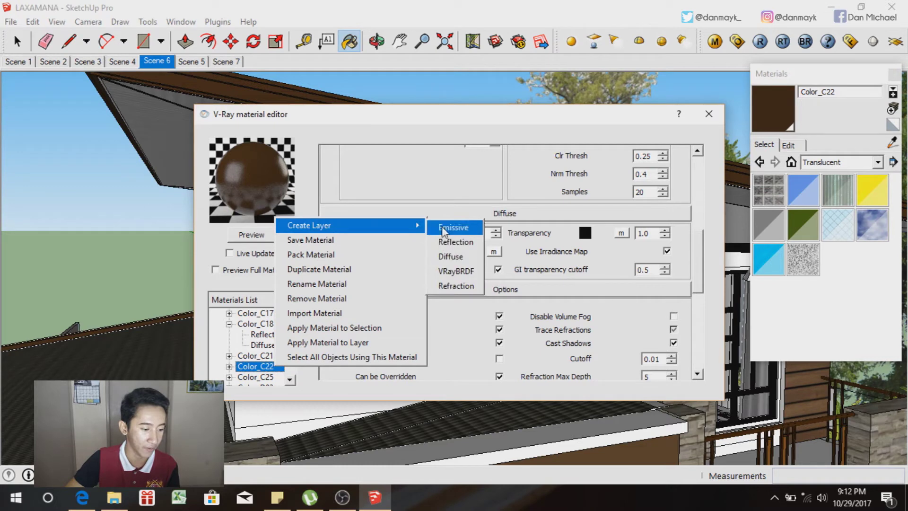
left_click(305, 188)
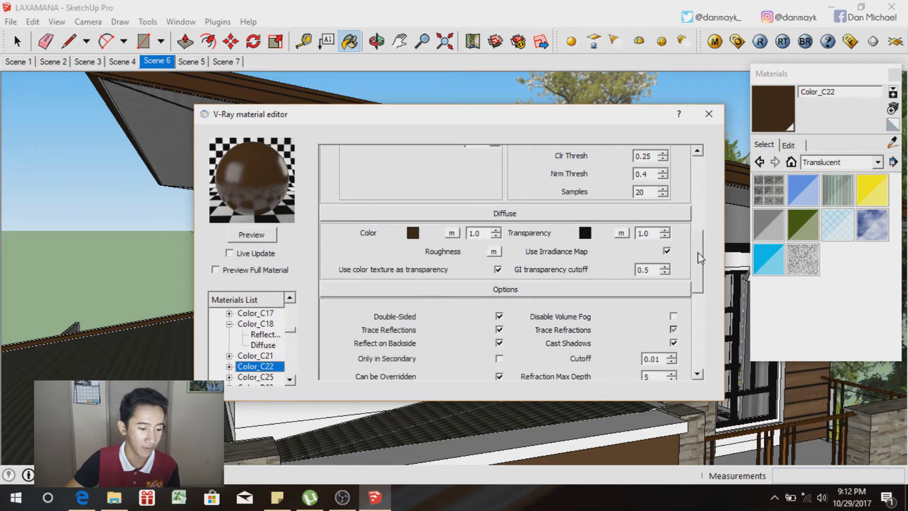
left_click_drag(699, 254, 698, 173)
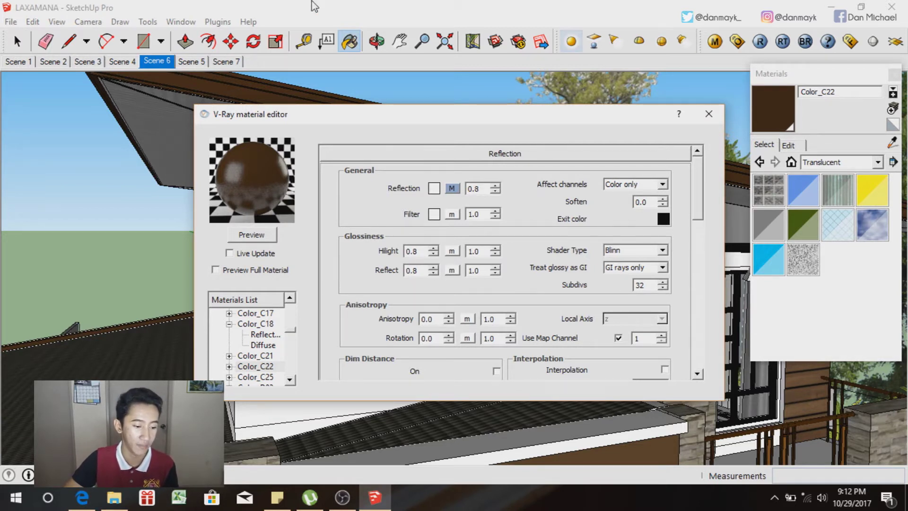
left_click(242, 236)
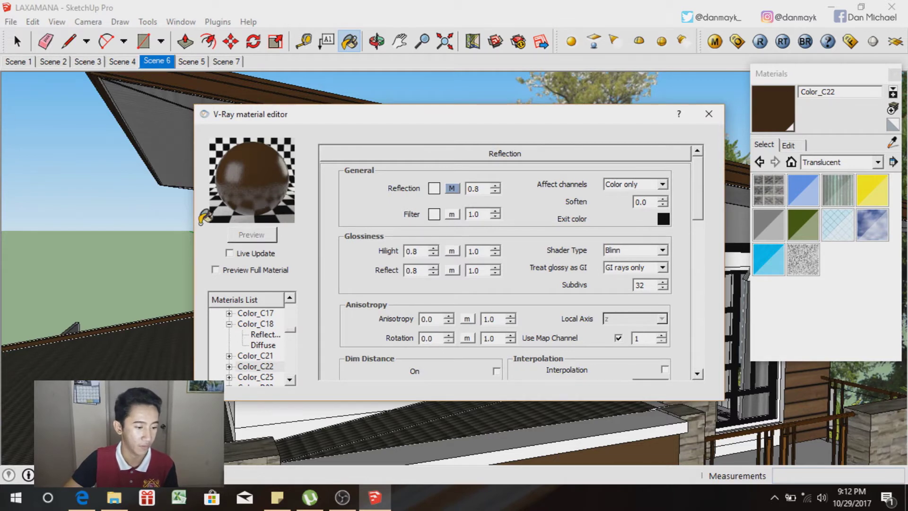
left_click(708, 114)
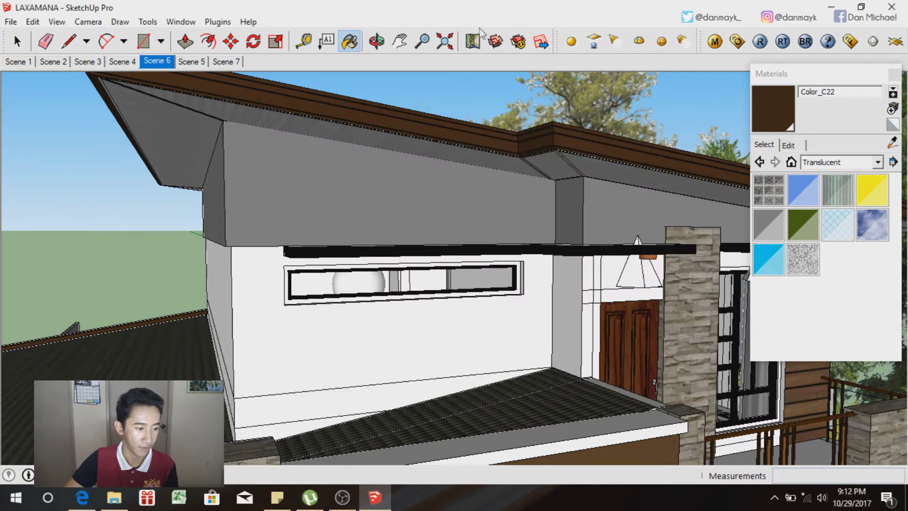
- Orbit to a low view under the eaves and sample the ceiling's Color_G04 material
left_click(377, 41)
left_click_drag(381, 104, 439, 81)
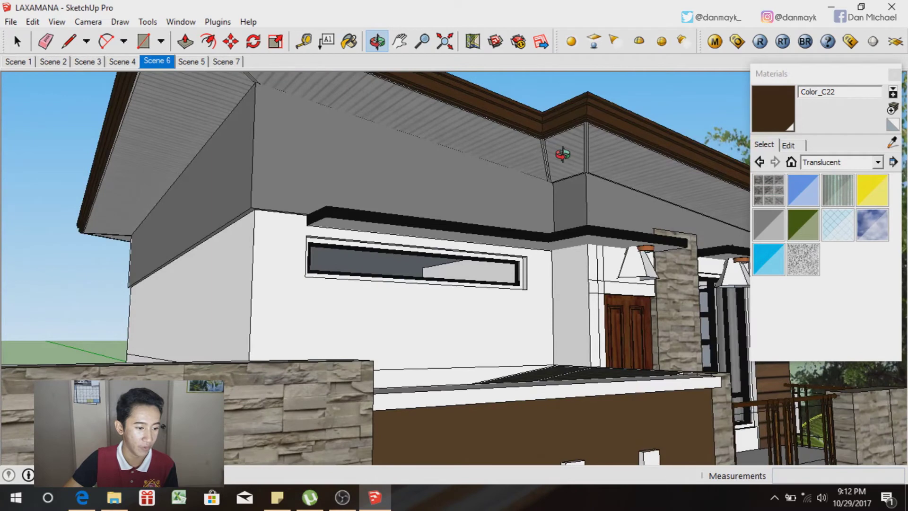
left_click_drag(549, 155, 582, 144)
left_click(892, 142)
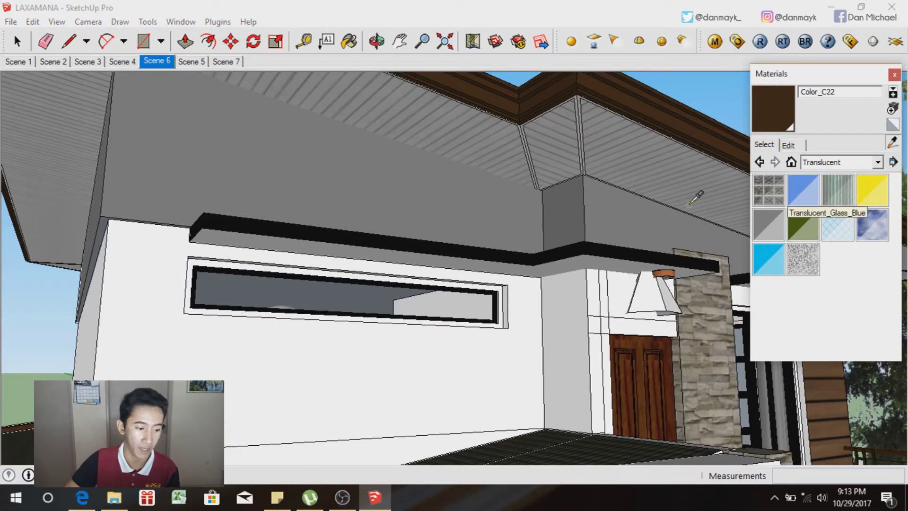
left_click(691, 201)
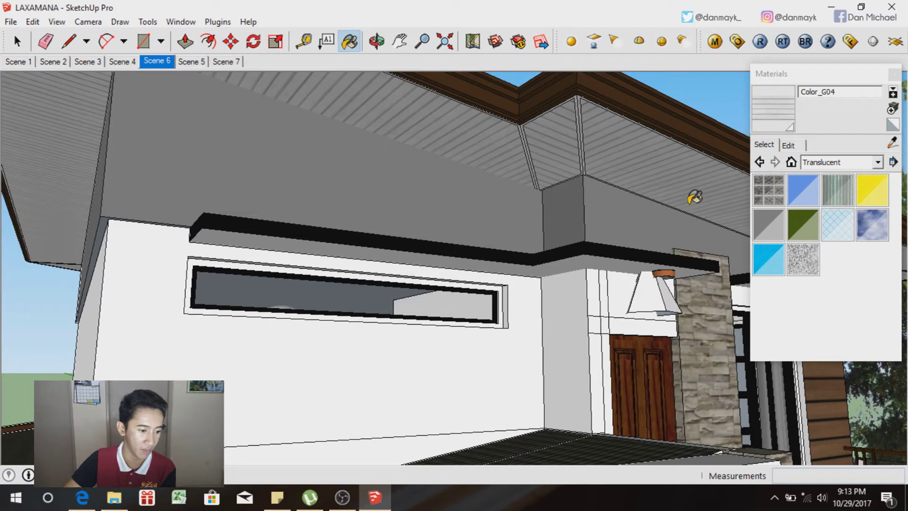
- Preview the material in the V-Ray material editor and select Color_G04 in its list
left_click(714, 41)
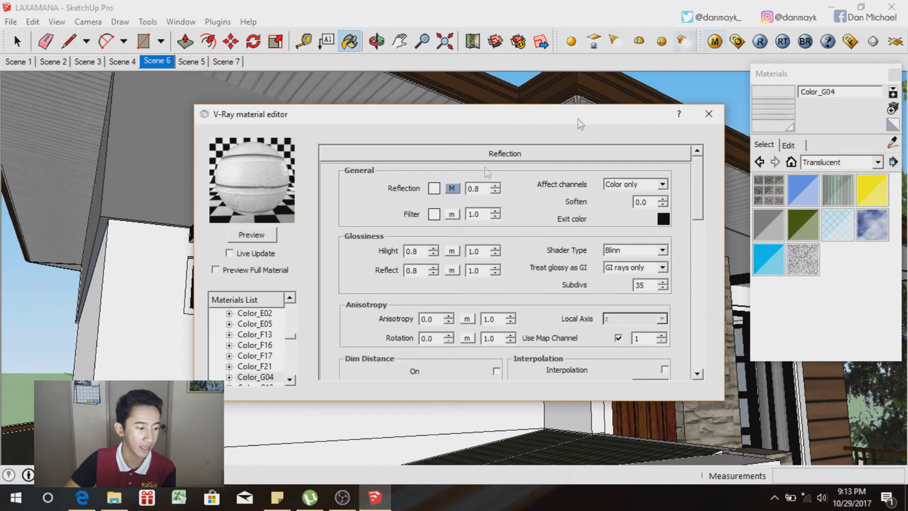
left_click(261, 235)
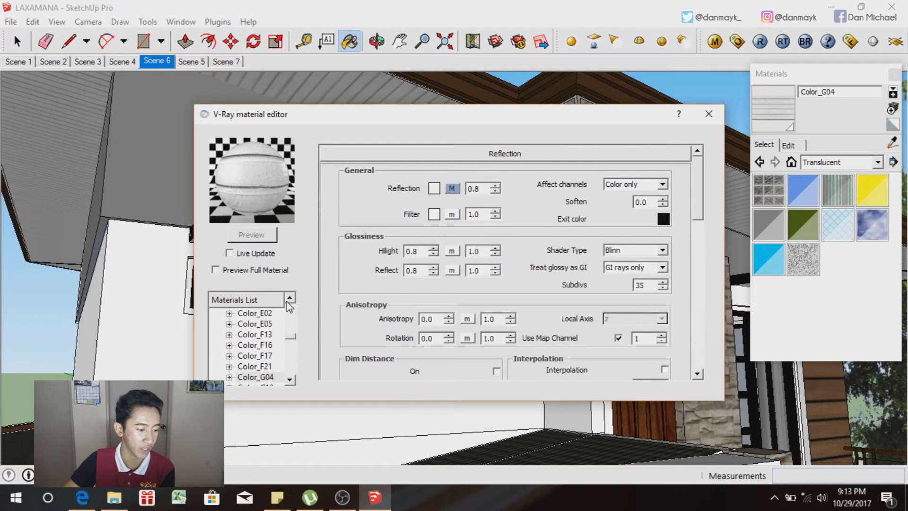
left_click(264, 377)
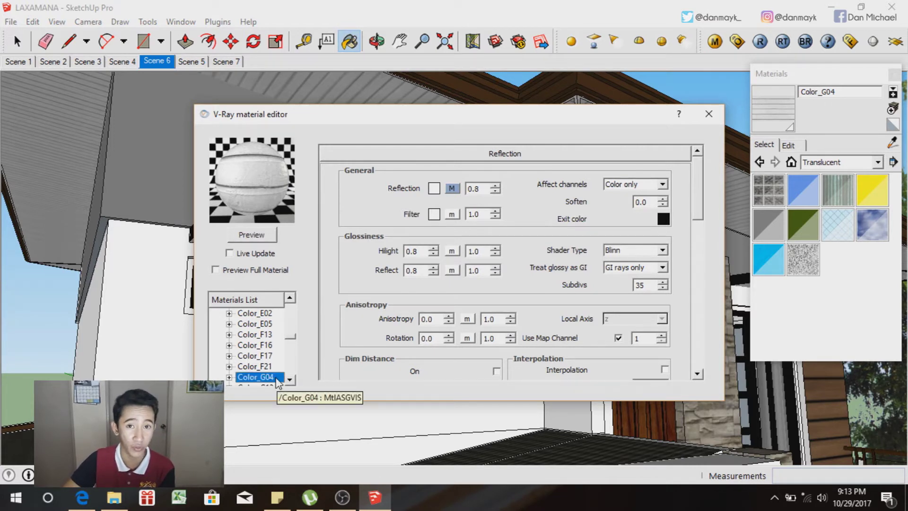
right_click(277, 378)
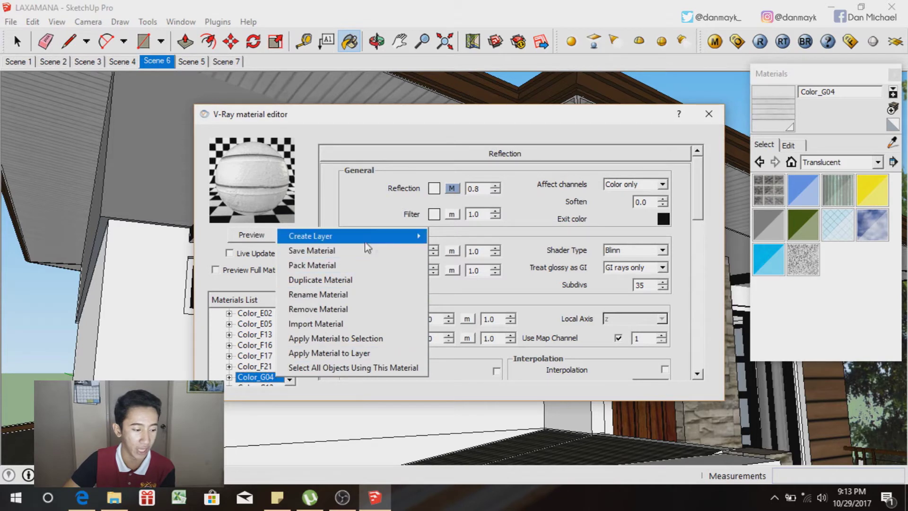
mouse_move(368, 246)
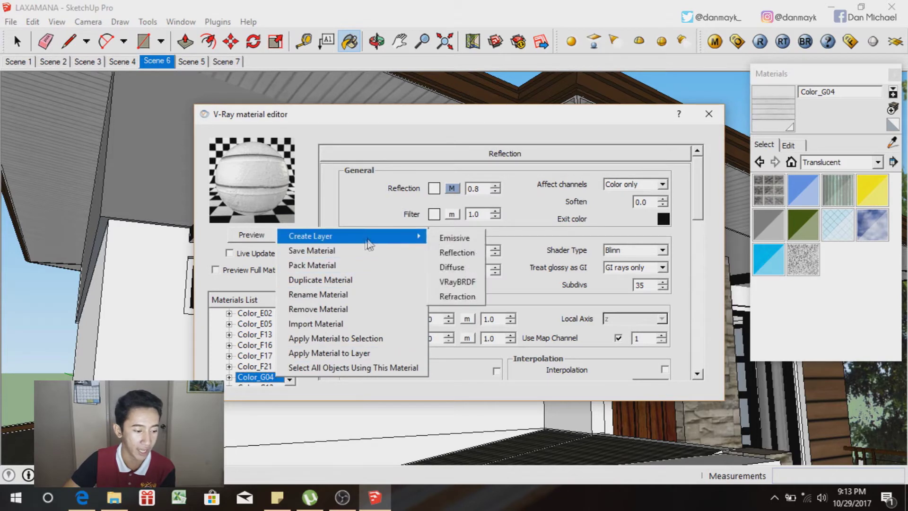
left_click(442, 138)
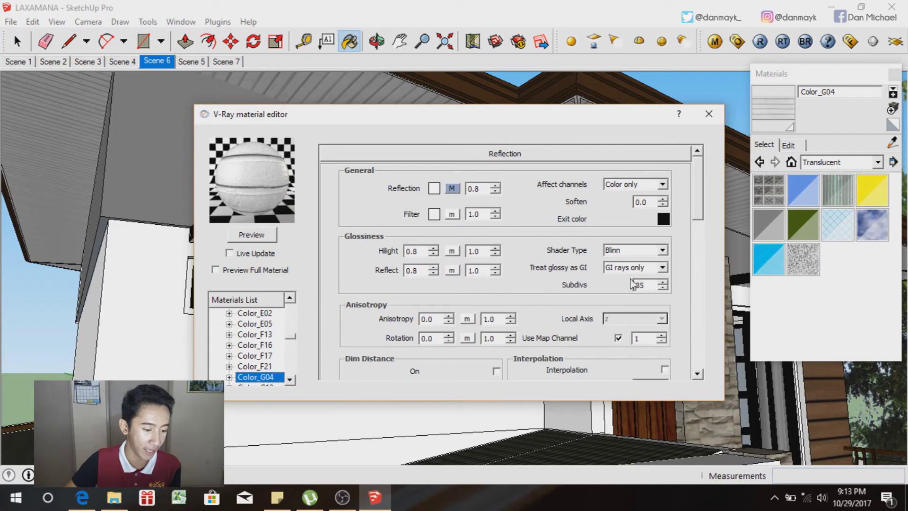
- Load a stock photo bitmap as Color_G04's bump texture at strength 5.0 and preview it
left_click_drag(699, 203, 700, 363)
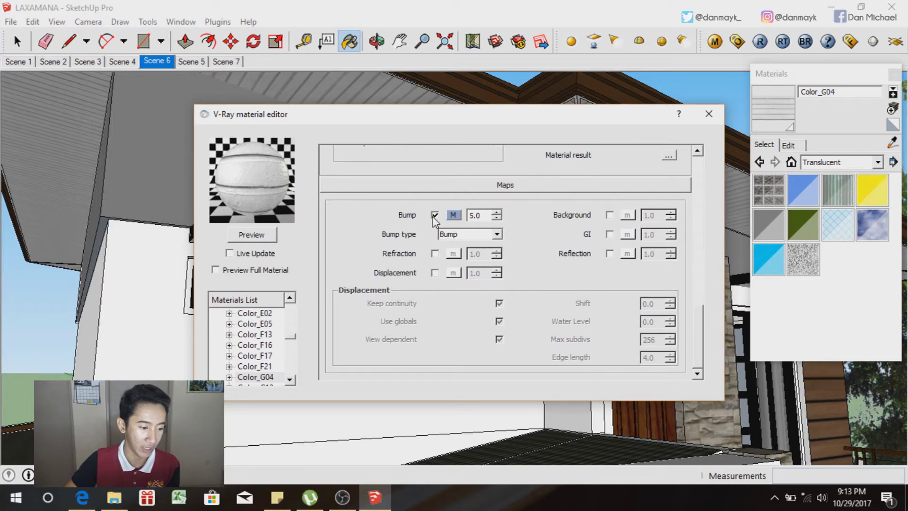
left_click(453, 215)
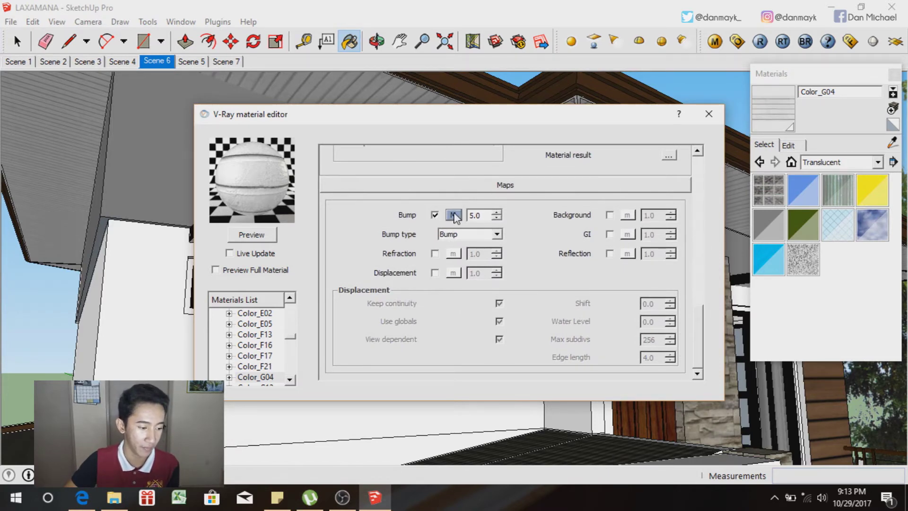
left_click(279, 264)
left_click(279, 264)
left_click(443, 158)
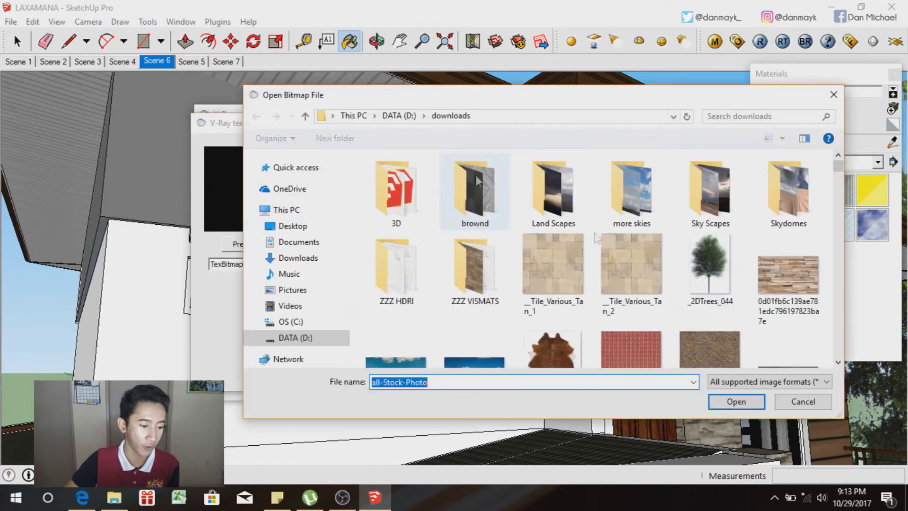
left_click_drag(837, 167, 839, 180)
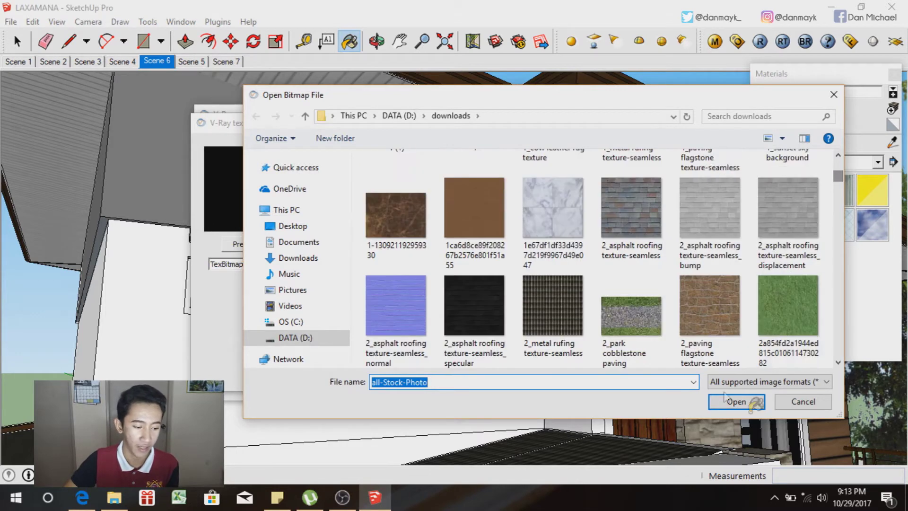
left_click(730, 404)
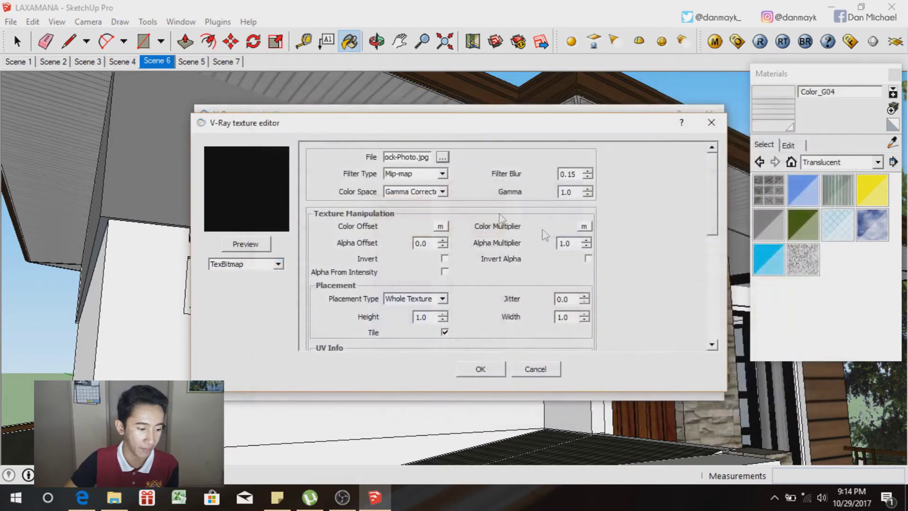
left_click(501, 375)
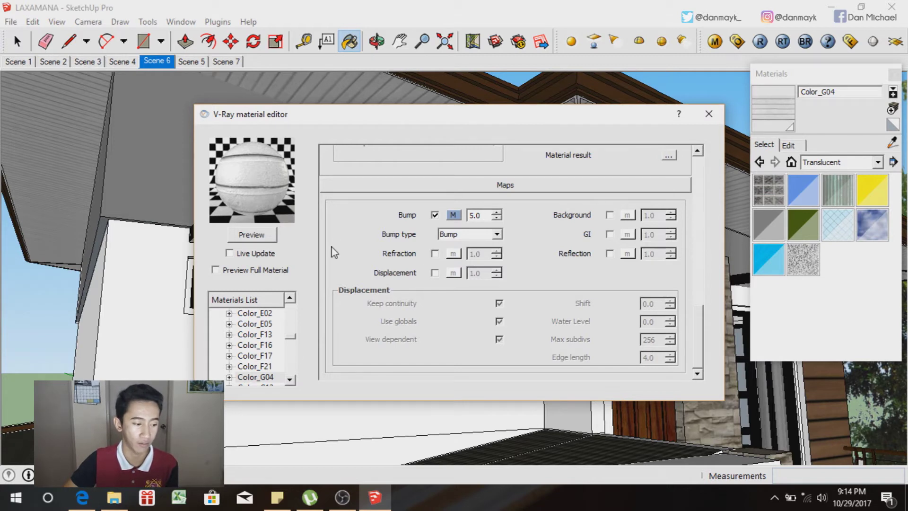
left_click(256, 235)
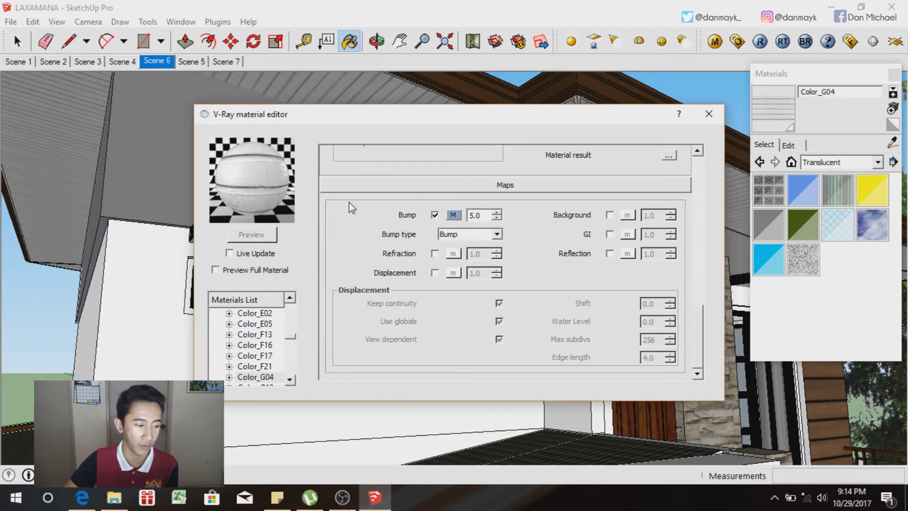
left_click(704, 122)
- Jump to Scene 6, move toward the porch and driveway, and sample the lawn's Color_G12 grass
left_click(389, 489)
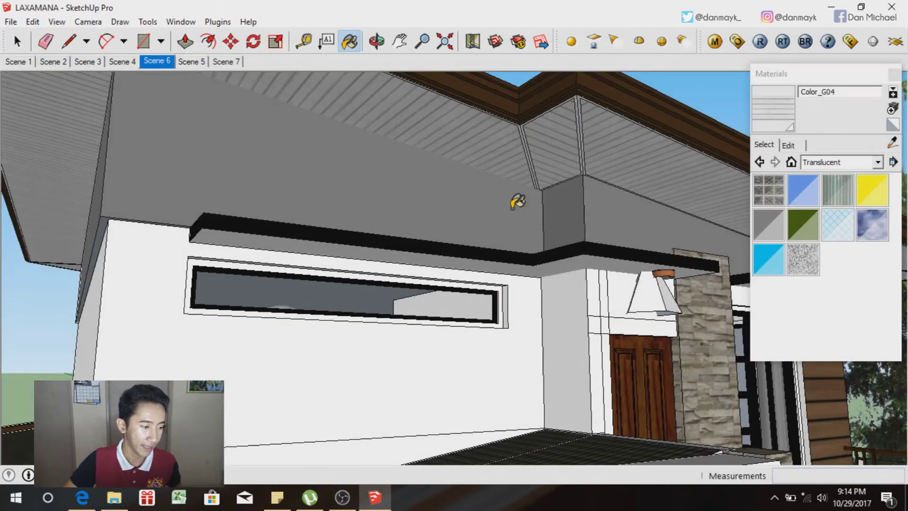
left_click(157, 61)
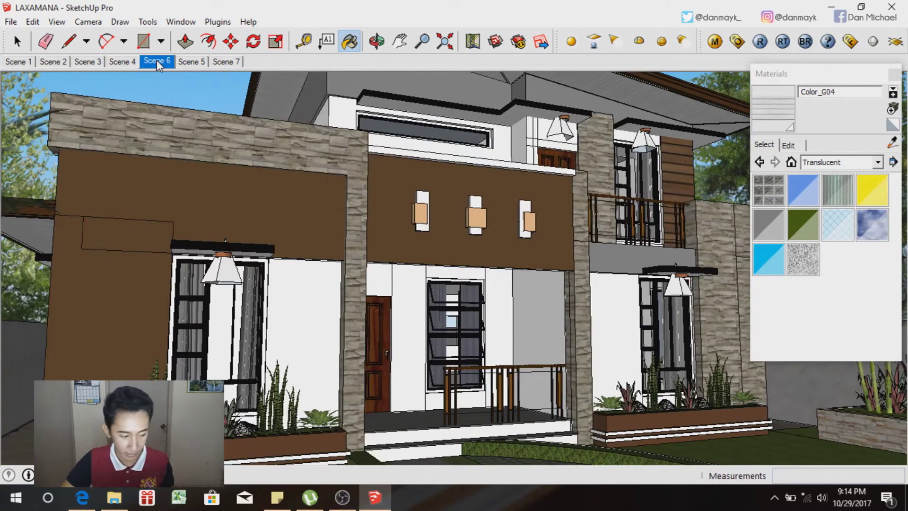
mouse_move(502, 331)
middle_mouse_down("shift")
mouse_move(497, 227)
mouse_move(484, 190)
middle_mouse_up("shift")
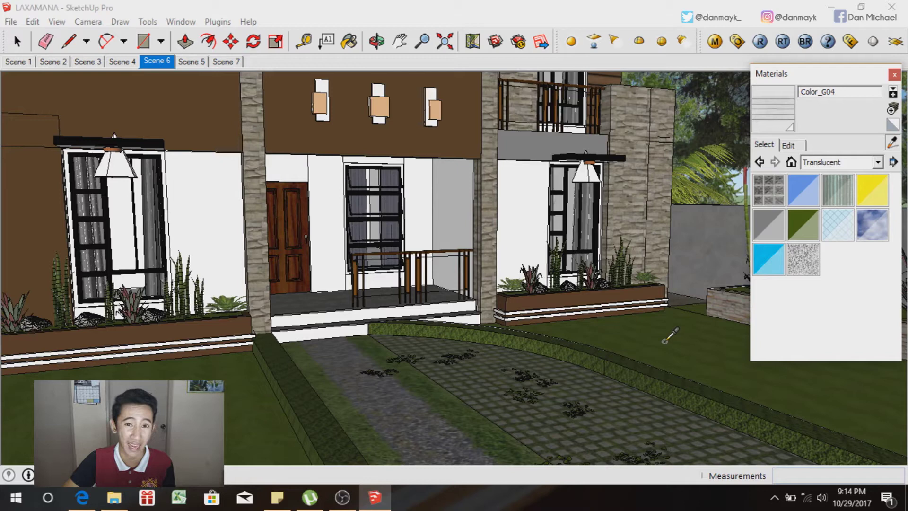
left_click(668, 341, "alt")
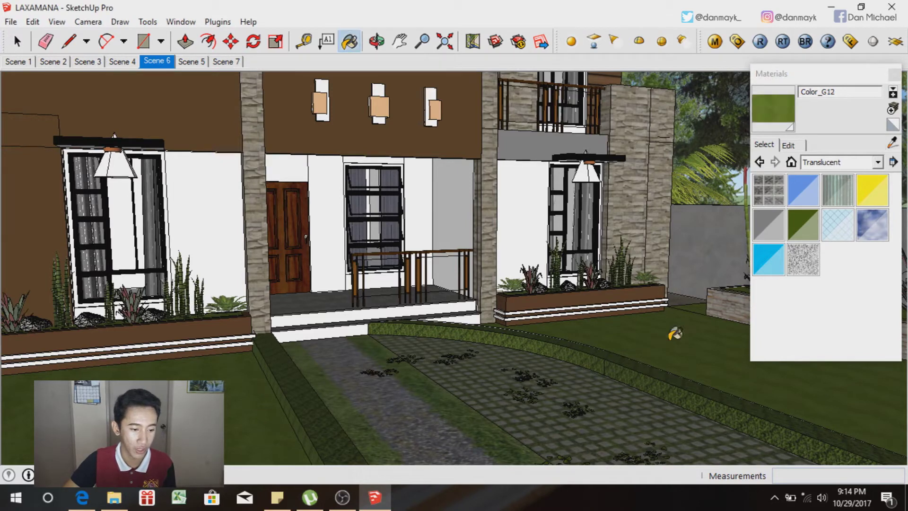
- Preview and select Color_G12 in the V-Ray material editor, cancelling a started material import
left_click(714, 41)
left_click(258, 234)
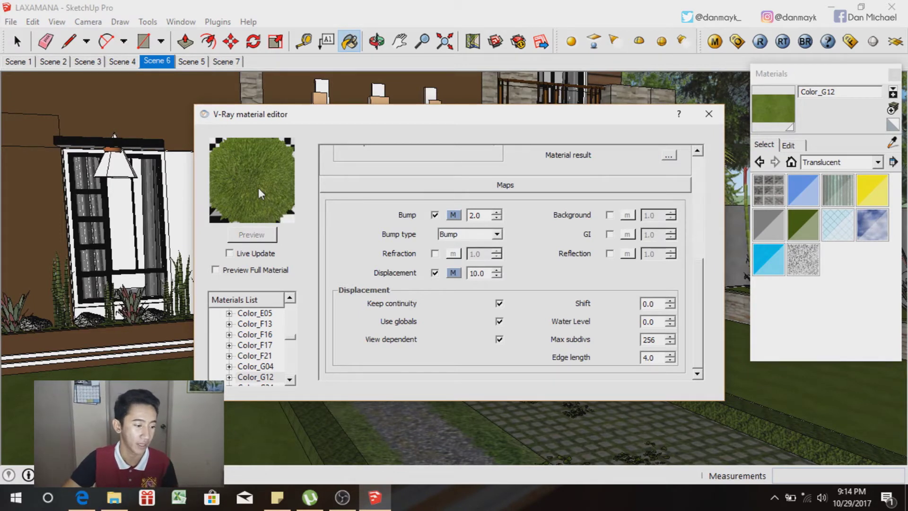
left_click(255, 377)
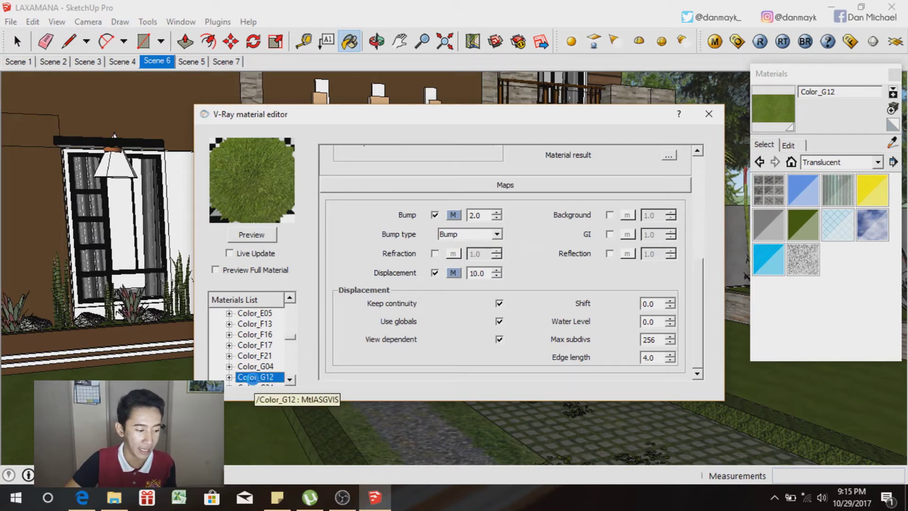
right_click(253, 378)
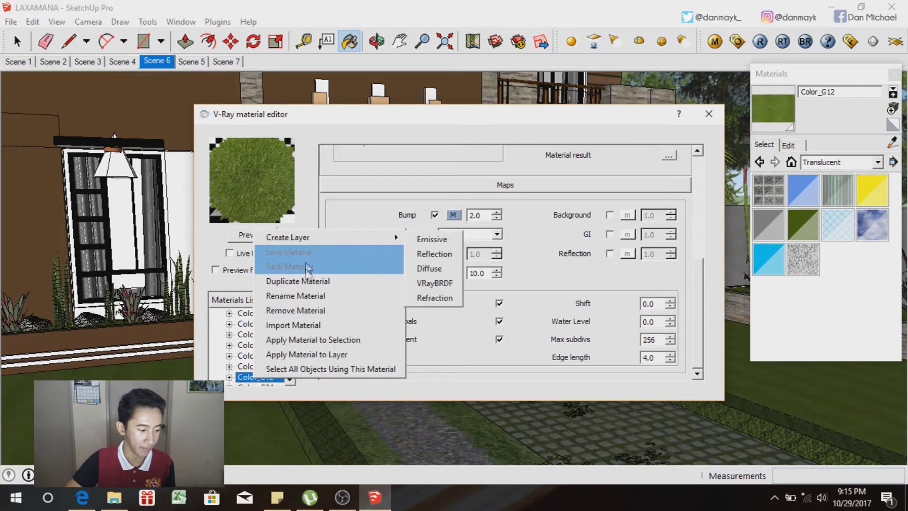
left_click(302, 325)
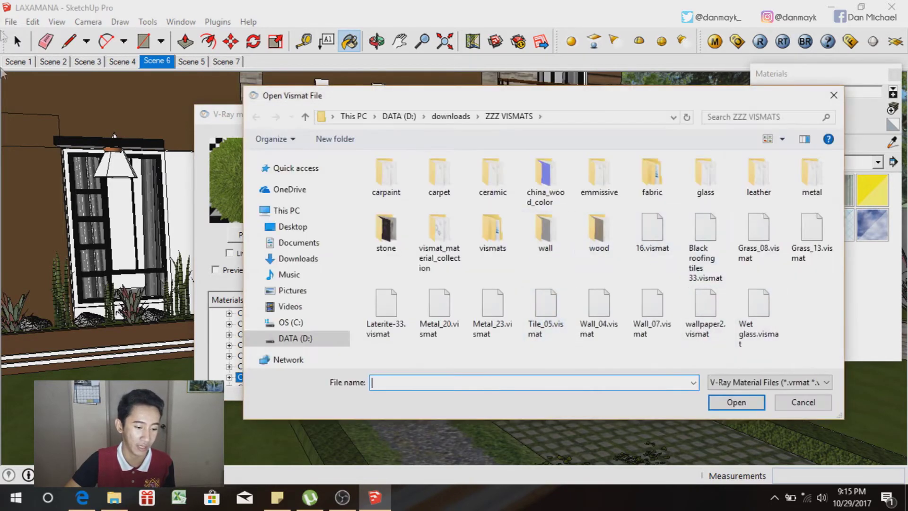
left_click(790, 400)
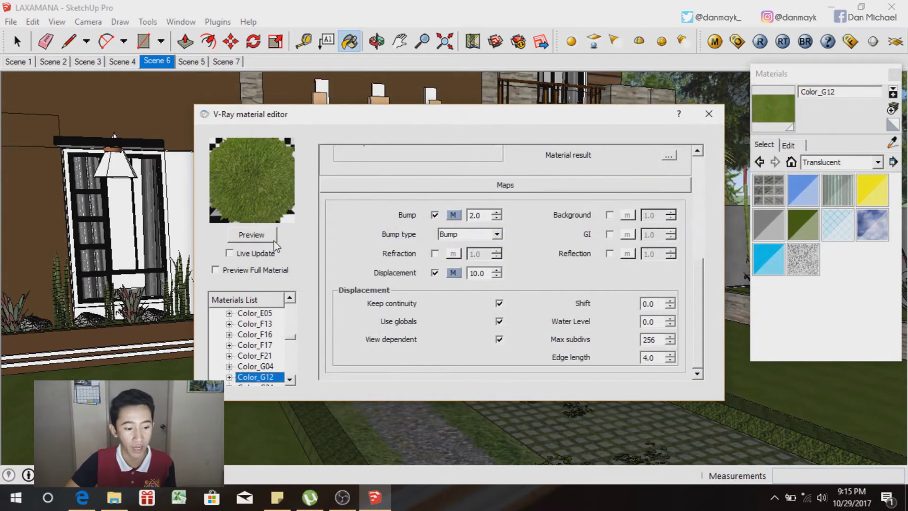
- Re-render the grass preview with bump 2.0 and displacement 10.0, then switch to OBS
left_click_drag(710, 274, 700, 176)
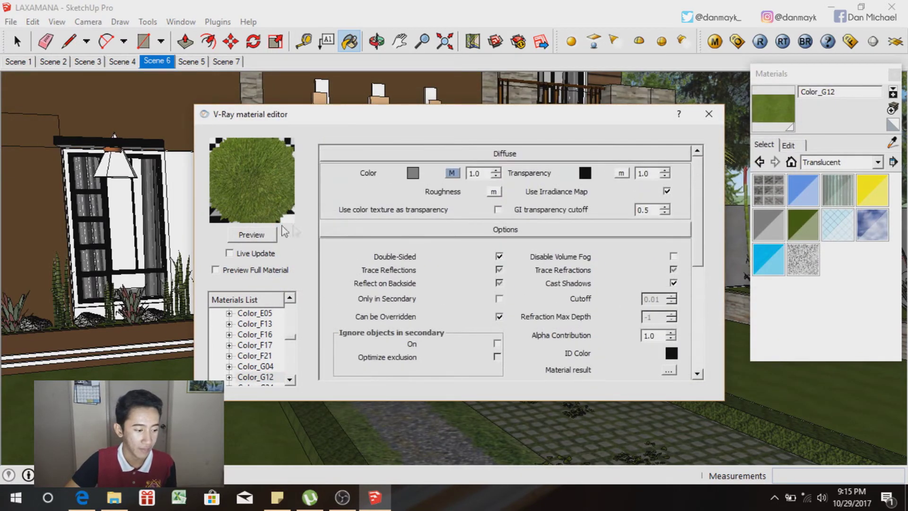
left_click(250, 235)
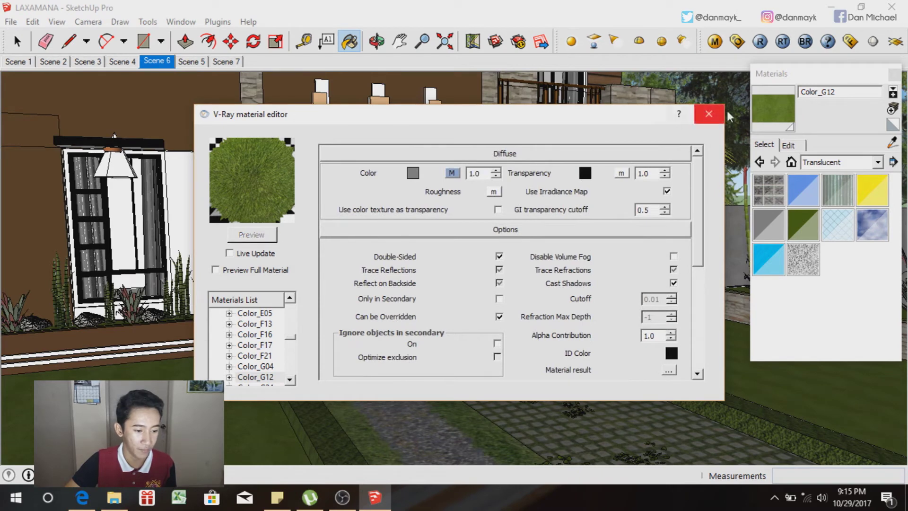
key("alt+Tab")
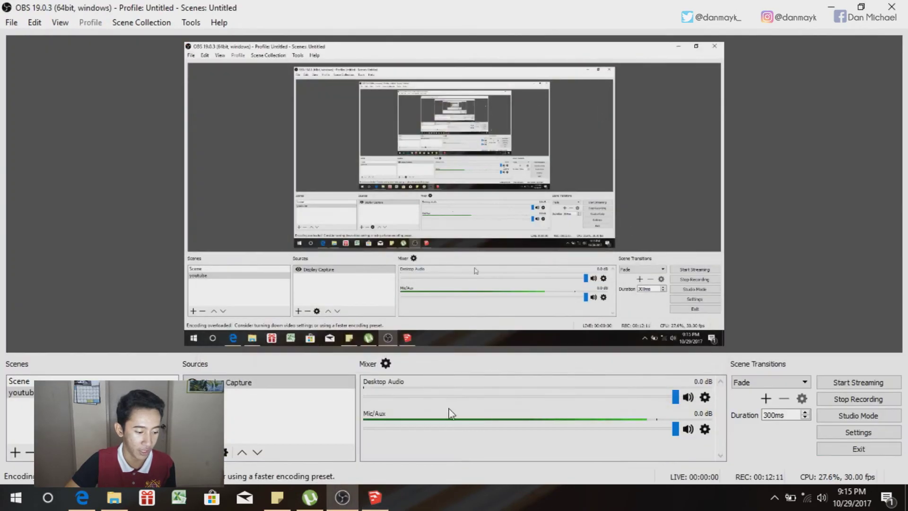
- Orbit and zoom down onto the porch, sample the grey floor tile [Color_A01]1 and open it in V-Ray
left_click(375, 497)
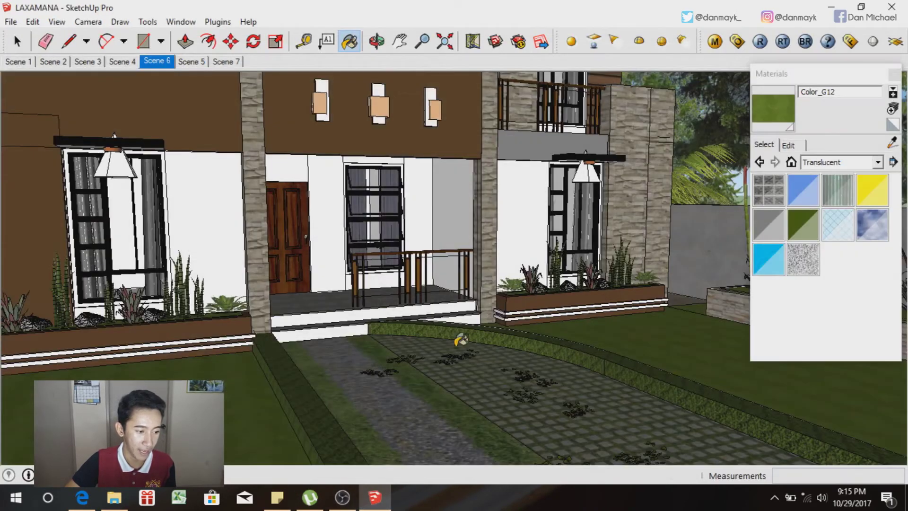
left_click(377, 41)
left_click_drag(362, 278, 359, 363)
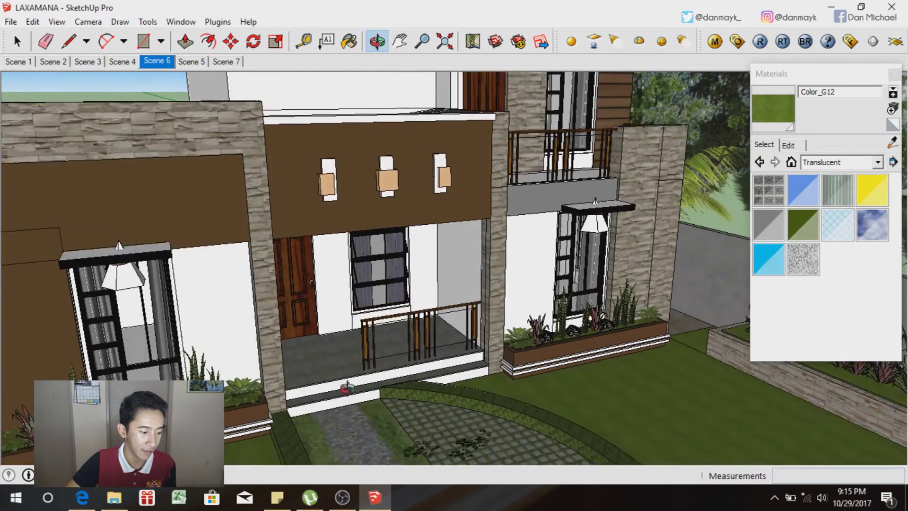
scroll(337, 409, "up", 3)
scroll(337, 409, "up", 5)
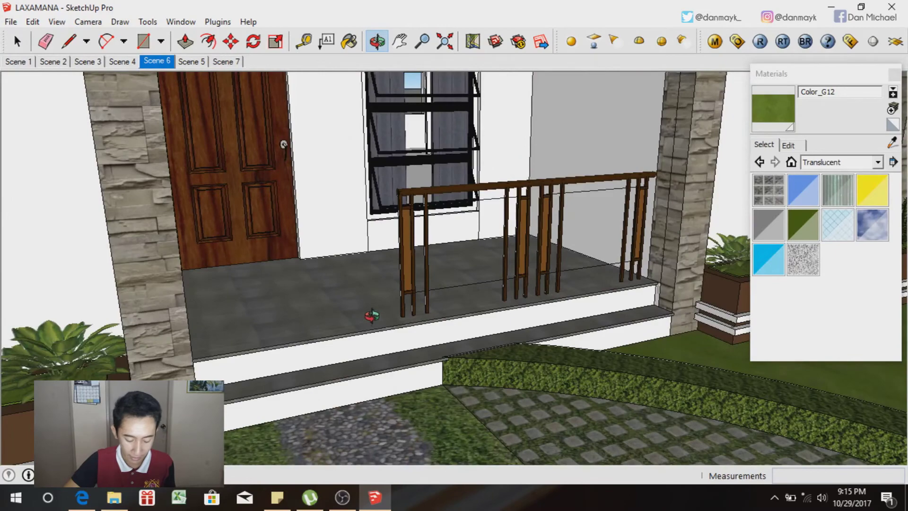
left_click_drag(372, 315, 349, 361)
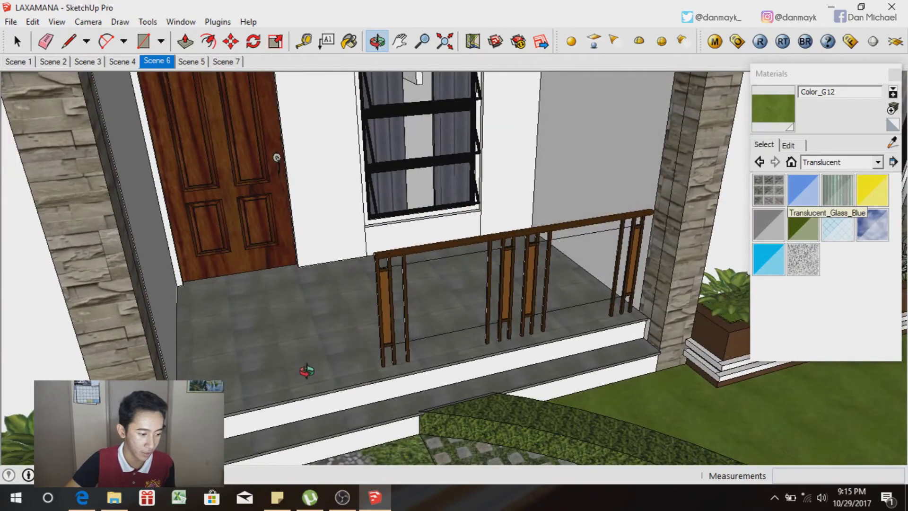
scroll(302, 370, "up", 1)
left_click(894, 143)
left_click(348, 331)
left_click(717, 44)
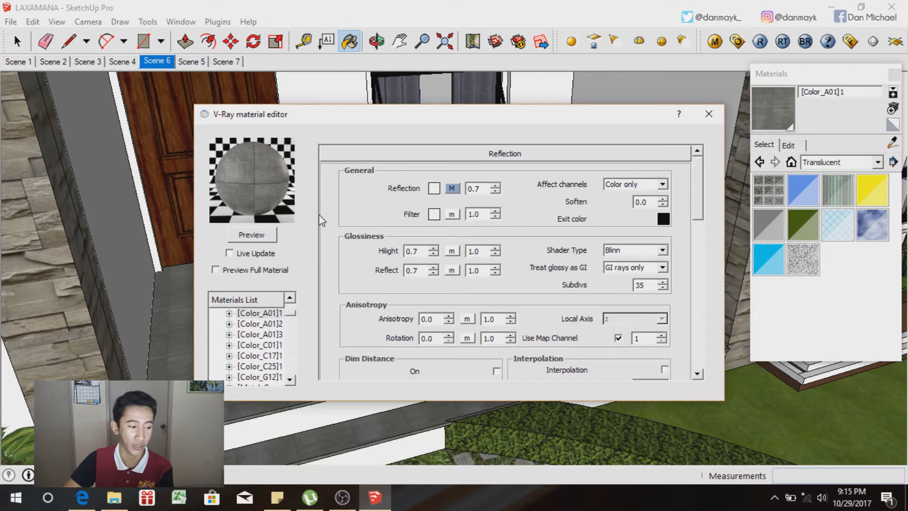
- Select [Color_A01]1 in the materials list and scroll down to its Maps section
left_click(290, 297)
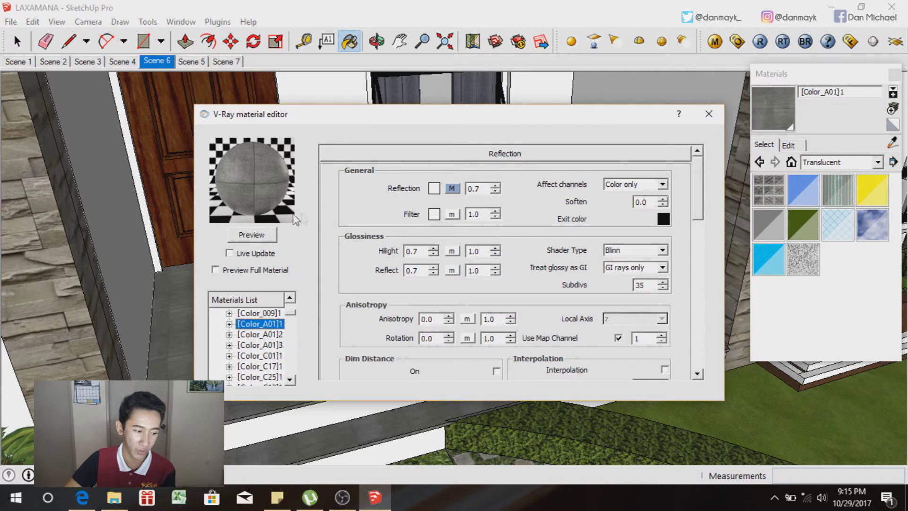
right_click(285, 328)
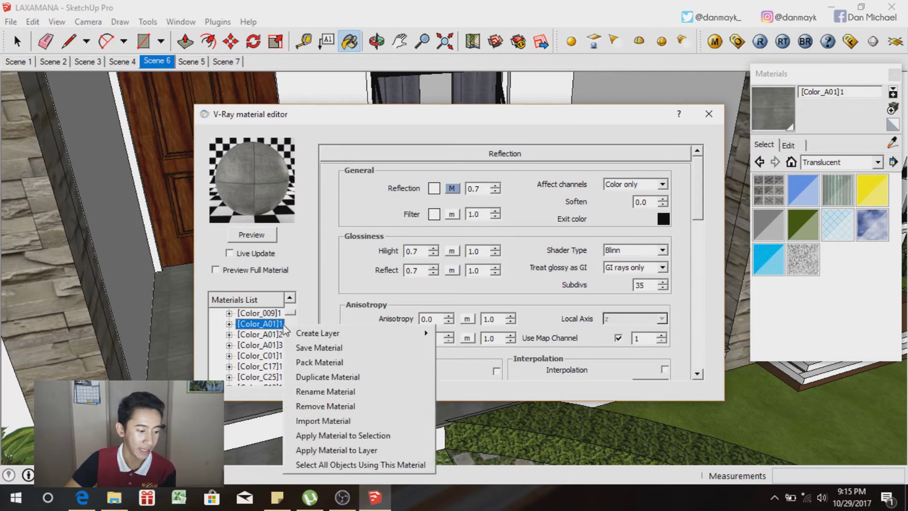
mouse_move(421, 333)
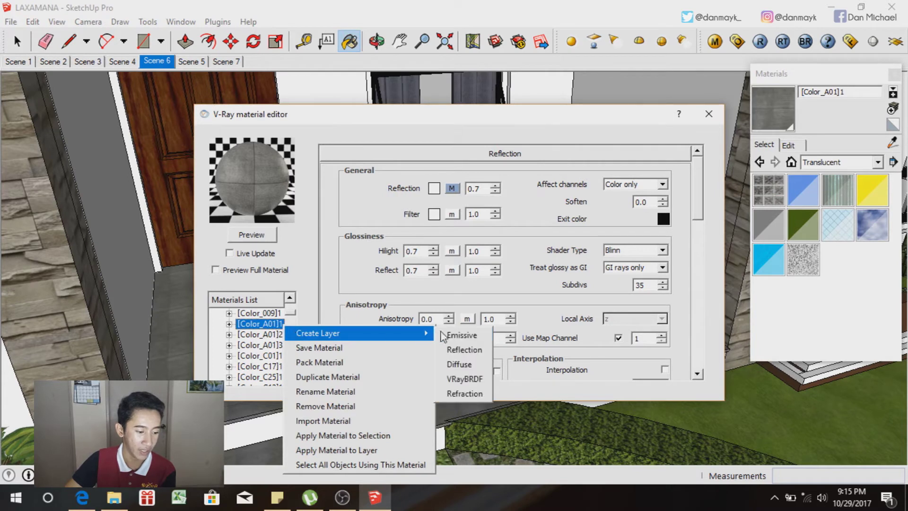
left_click(337, 225)
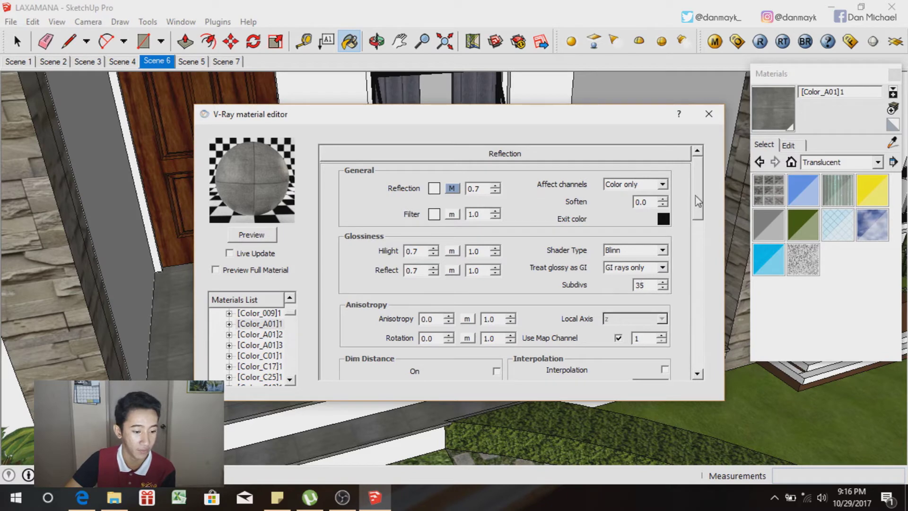
left_click_drag(697, 201, 699, 355)
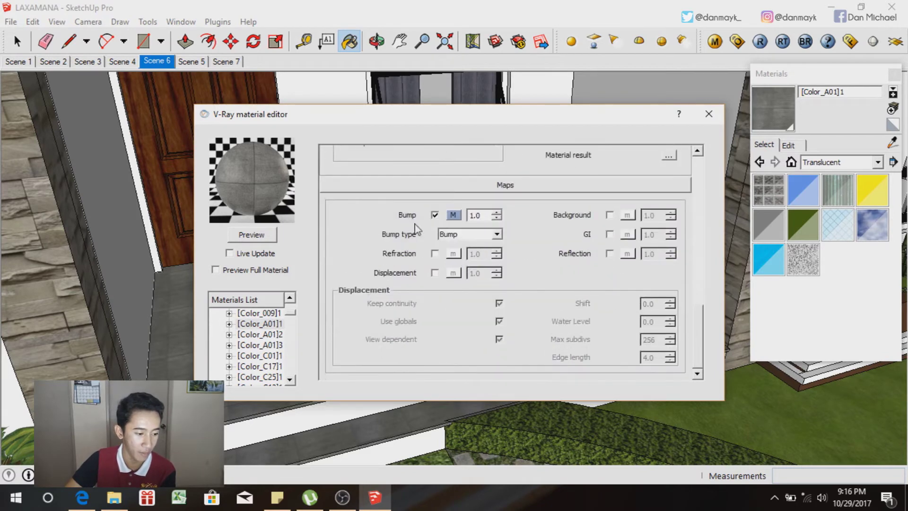
- Keep the floor's bump texture as TexBitmap without changing the file, accept, and close the editor
left_click(455, 216)
left_click(278, 263)
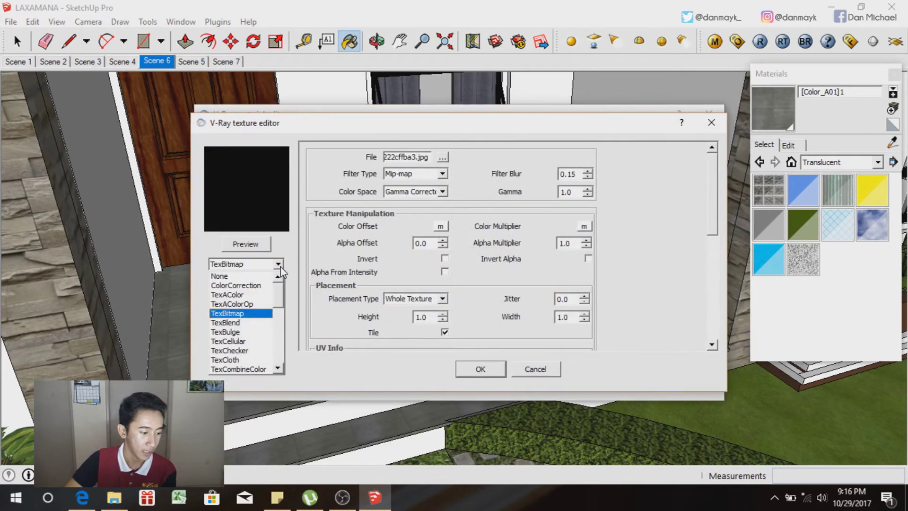
left_click(278, 266)
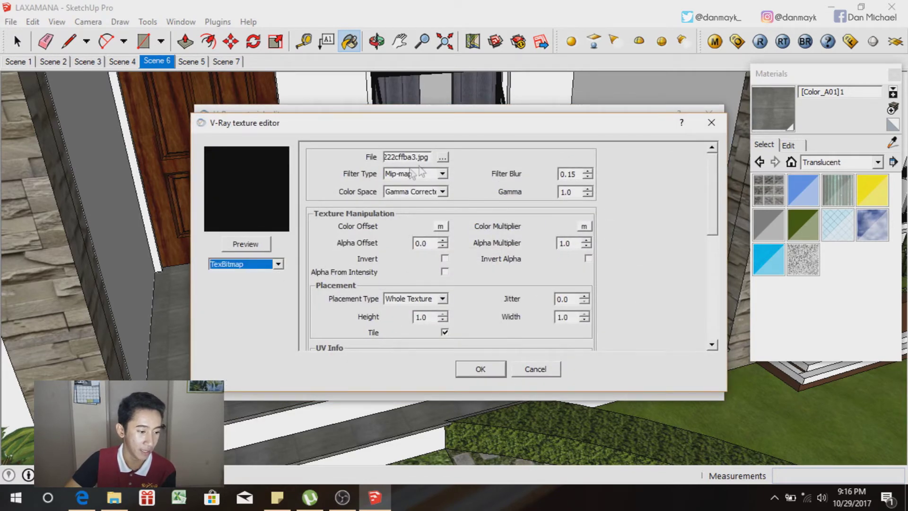
left_click(442, 158)
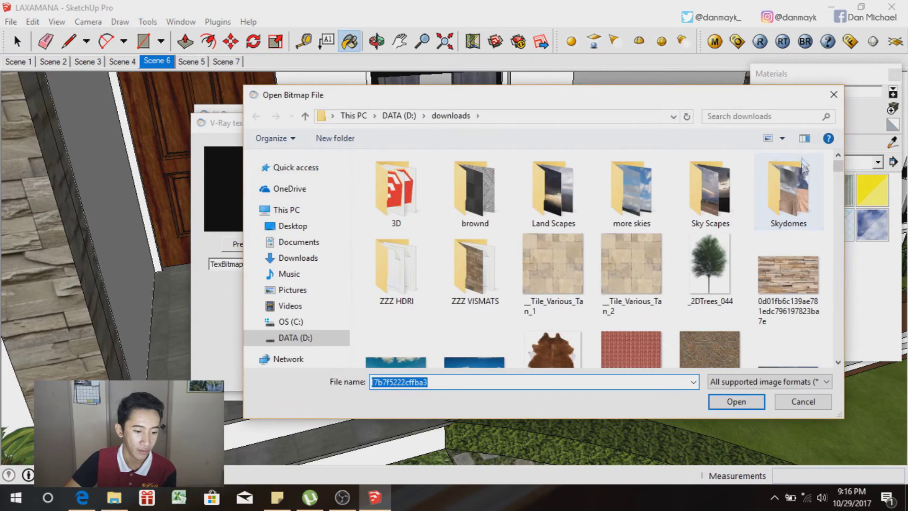
left_click_drag(837, 171, 840, 190)
left_click_drag(836, 182, 834, 165)
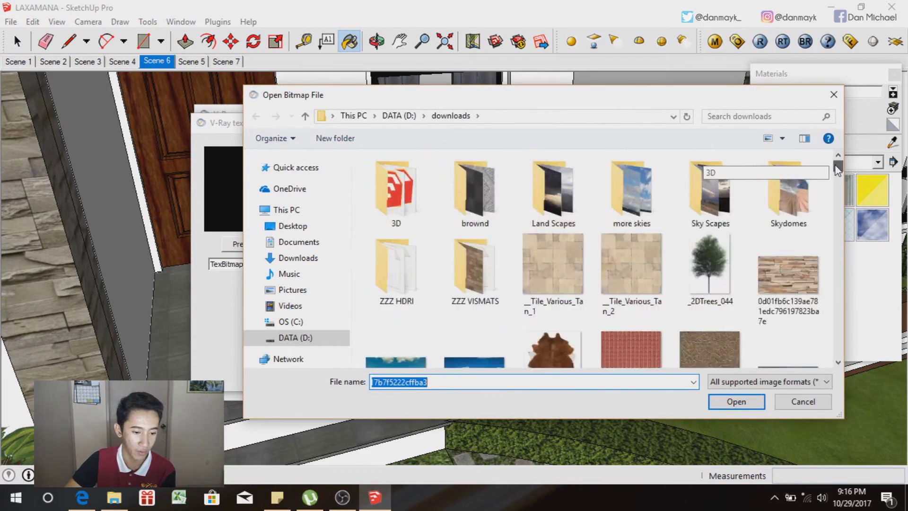
left_click(832, 94)
left_click(497, 368)
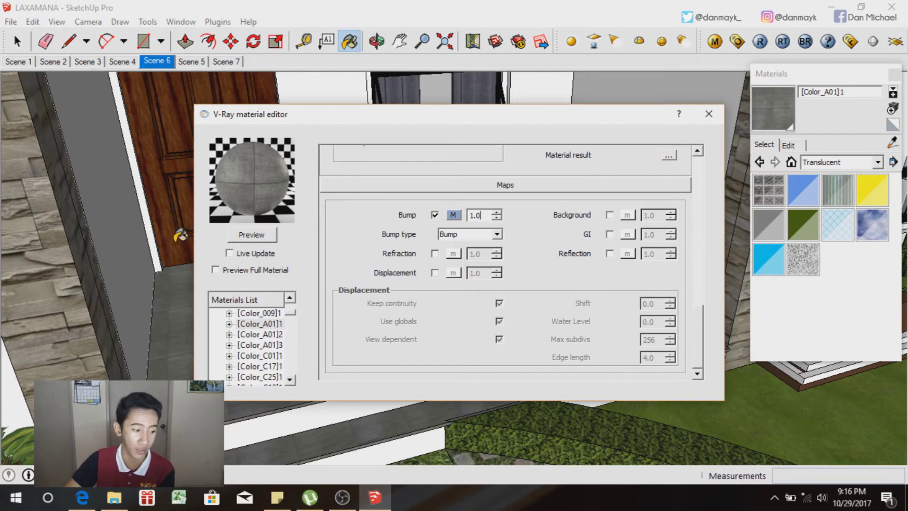
left_click(187, 244)
left_click(376, 41)
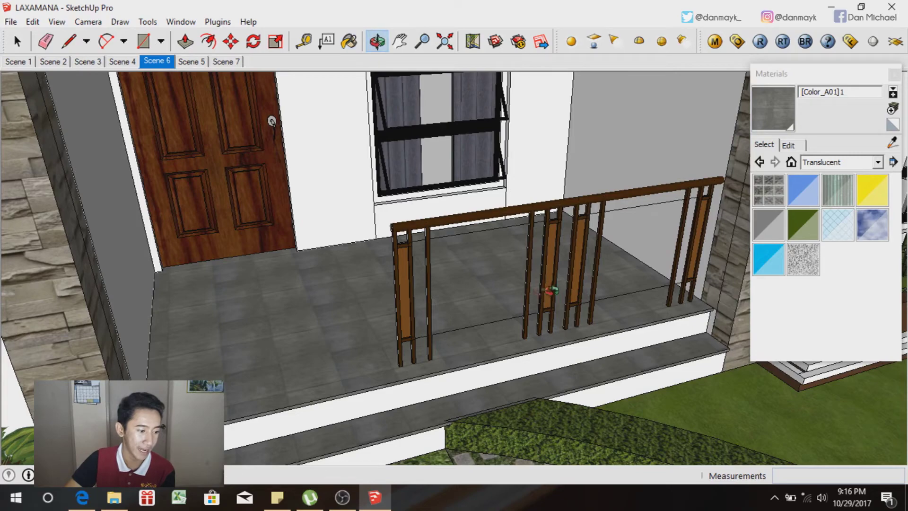
- Return to Scene 6 and orbit toward the balcony and the wall with the upper window
left_click(156, 61)
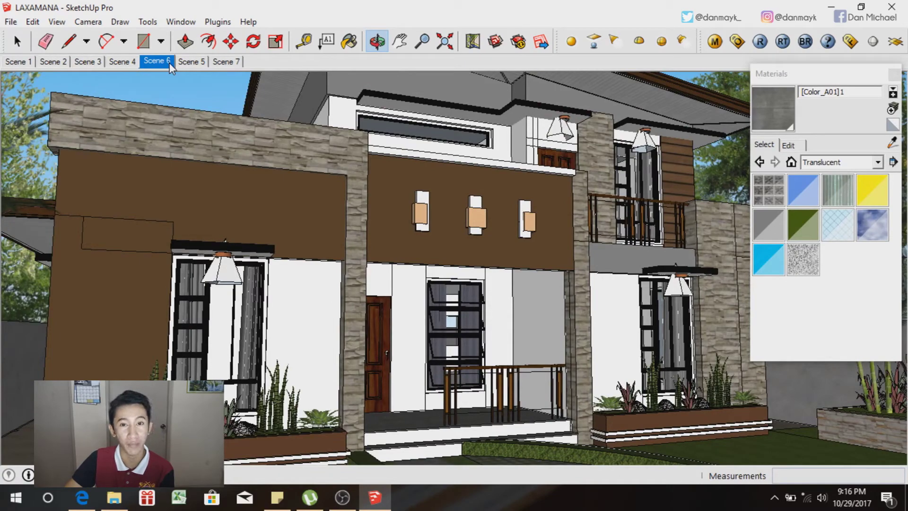
left_click_drag(520, 189, 462, 177)
scroll(462, 177, "up", 6)
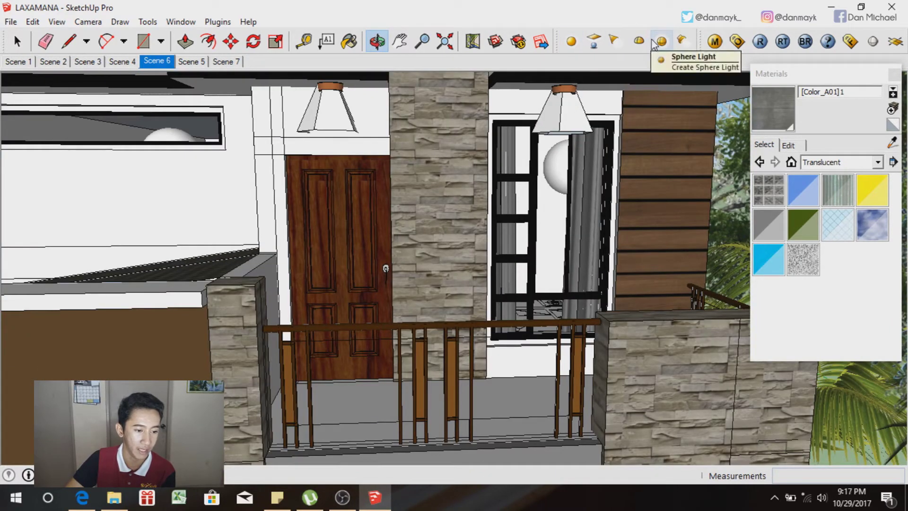
mouse_move(586, 198)
left_mouse_down()
mouse_move(602, 178)
mouse_move(600, 197)
left_mouse_up()
scroll(600, 197, "up", 5)
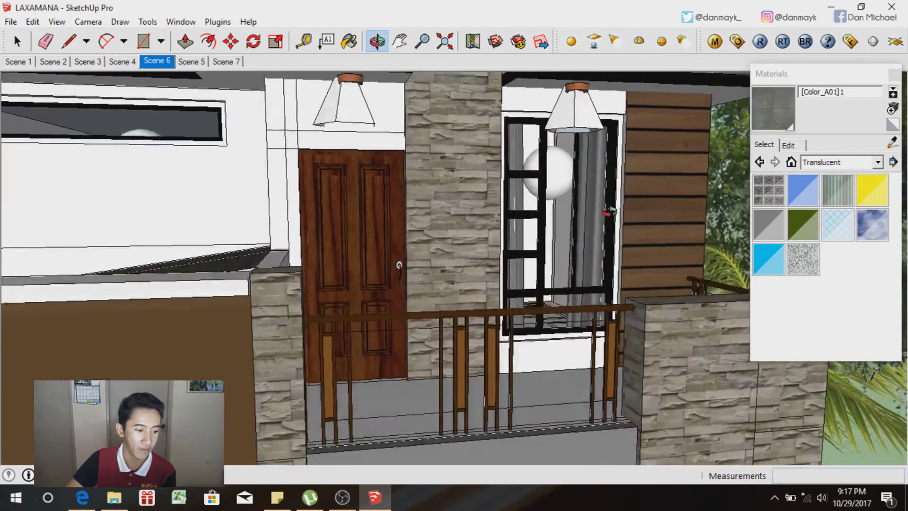
scroll(591, 226, "up", 5)
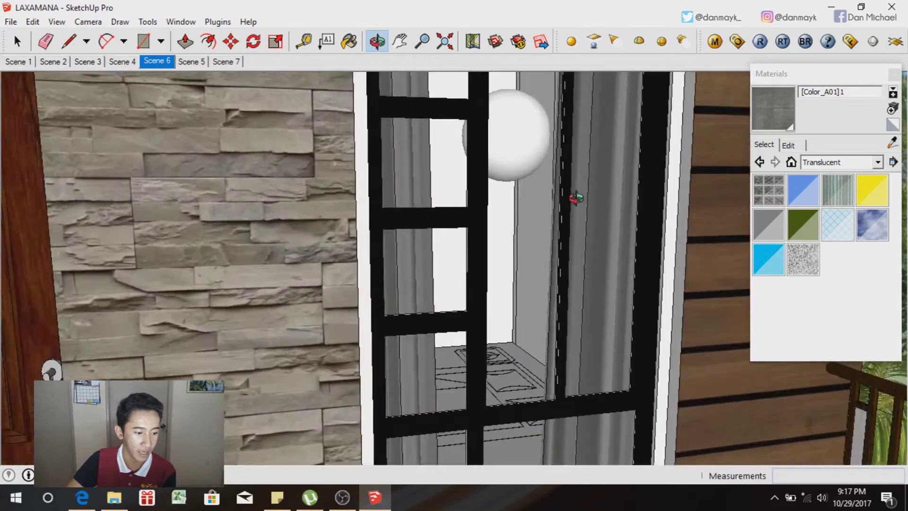
mouse_move(576, 198)
left_mouse_down()
mouse_move(496, 254)
mouse_move(534, 223)
mouse_move(573, 214)
left_mouse_up()
scroll(580, 277, "down", 4)
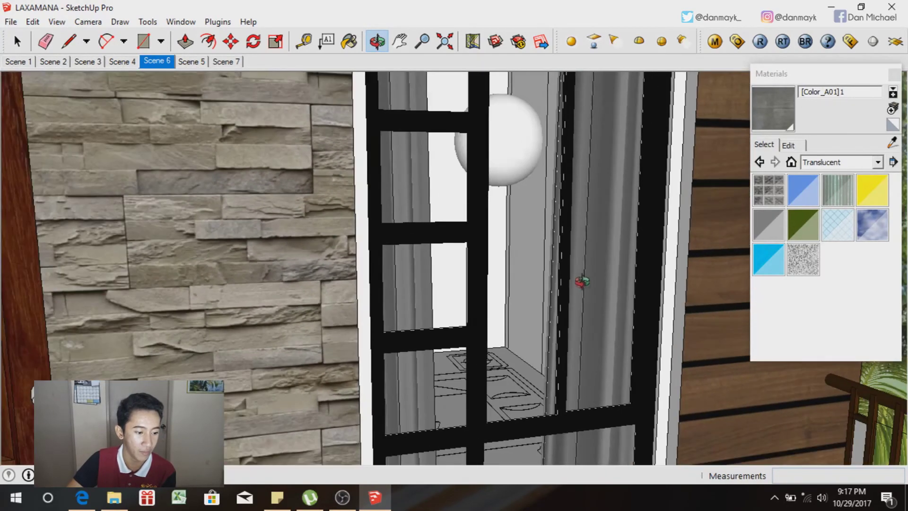
scroll(583, 284, "down", 3)
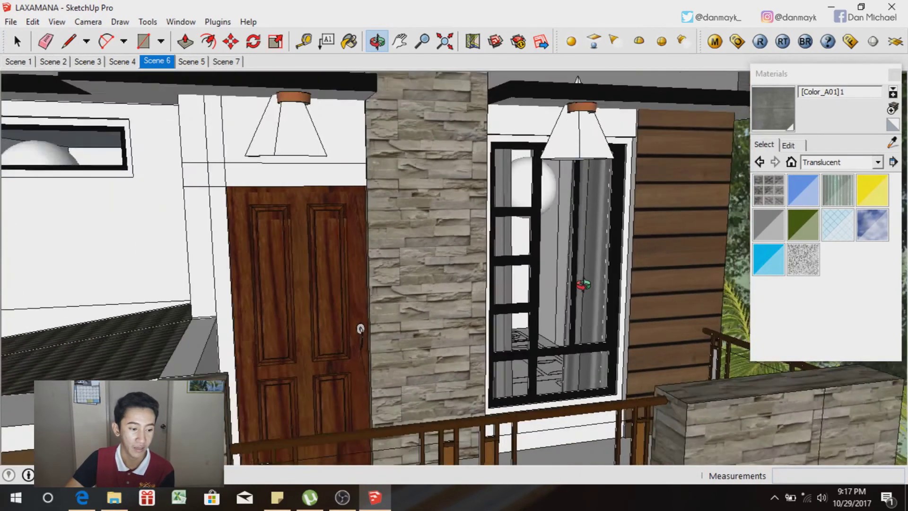
scroll(583, 284, "up", 3)
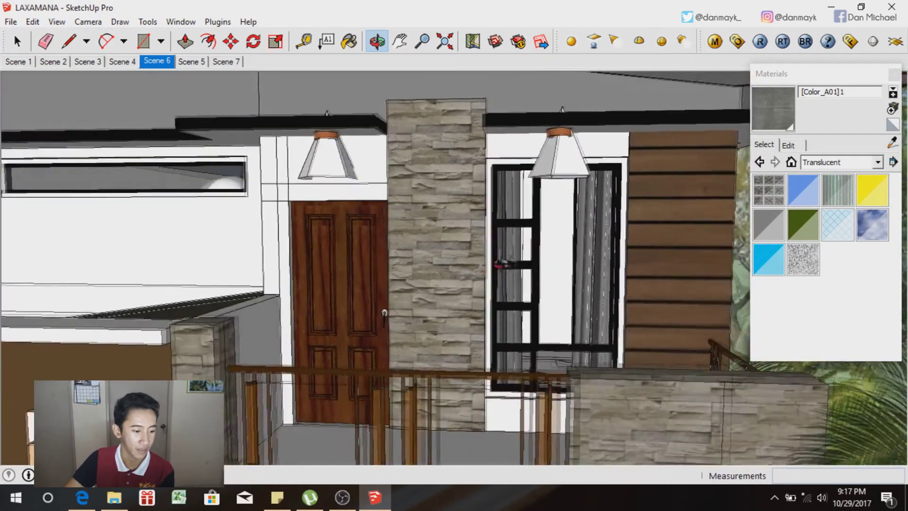
scroll(274, 278, "up", 1)
middle_click_drag(136, 238, 527, 239)
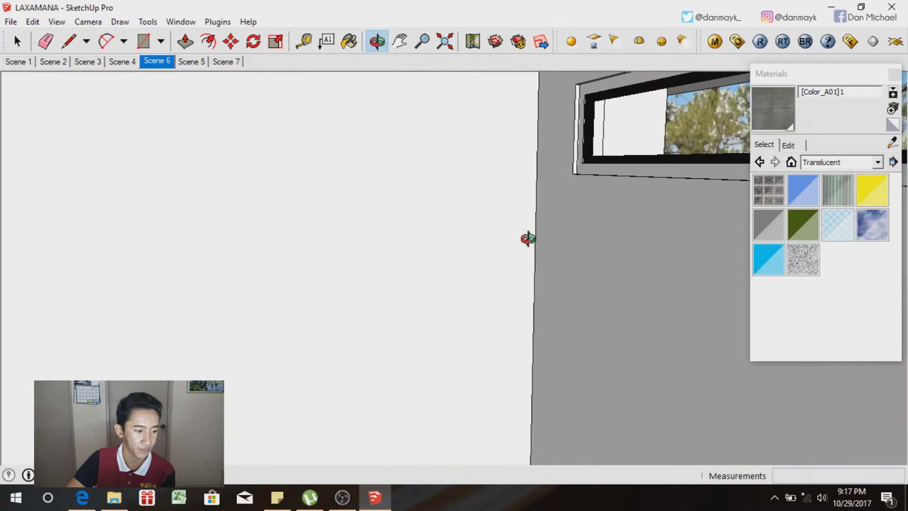
- Zoom and pan onto the sphere light behind the upper window and select its group
left_click(423, 41)
scroll(514, 215, "up", 5)
key("h")
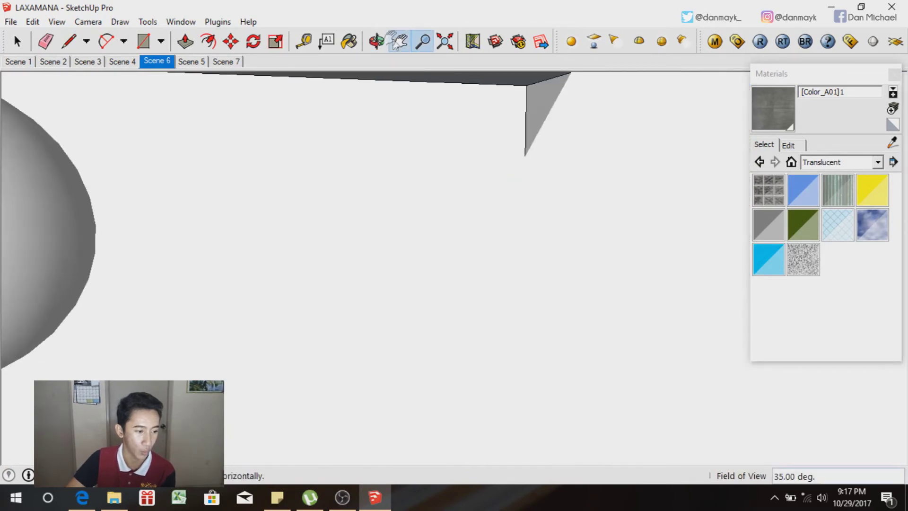
scroll(461, 166, "down", 3)
left_click_drag(462, 166, 494, 166)
key("space")
left_click(308, 223)
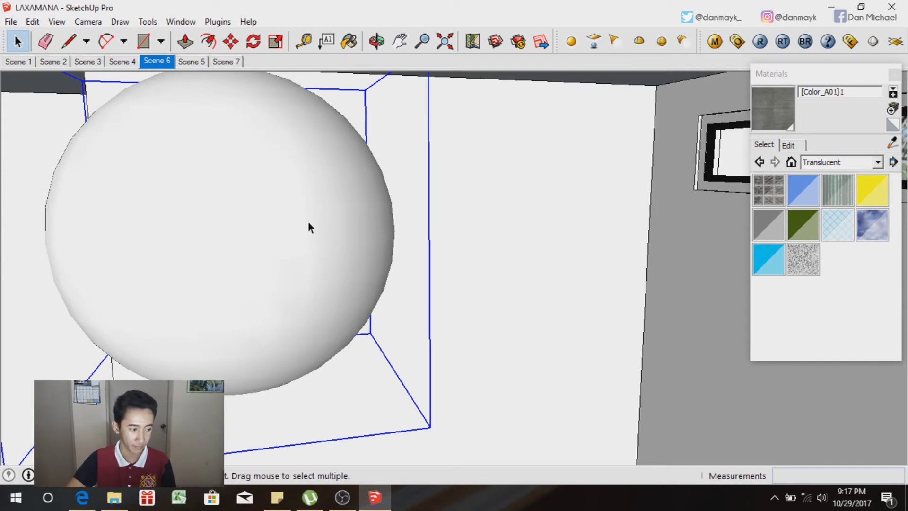
right_click(309, 223)
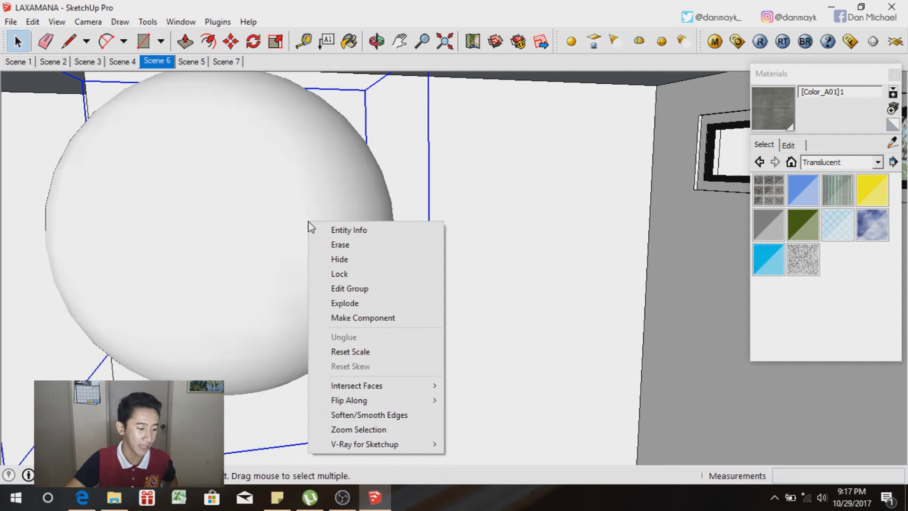
- Keep the sphere light pale yellow (255,255,127), intensity 30 and invisible, and apply the settings
mouse_move(349, 442)
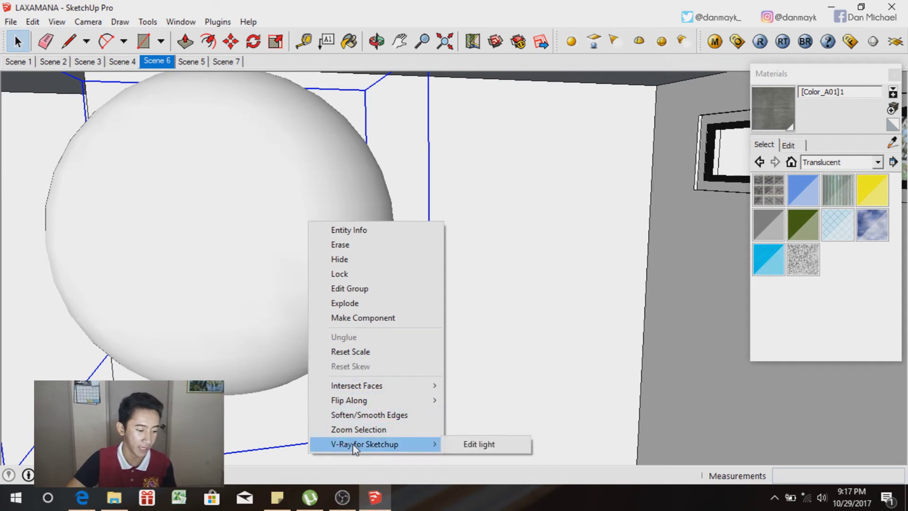
left_click(479, 445)
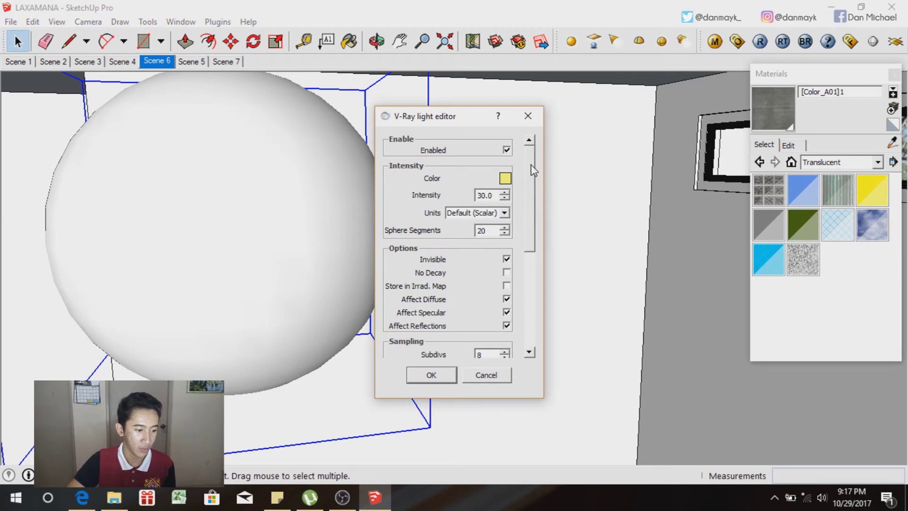
left_click(504, 178)
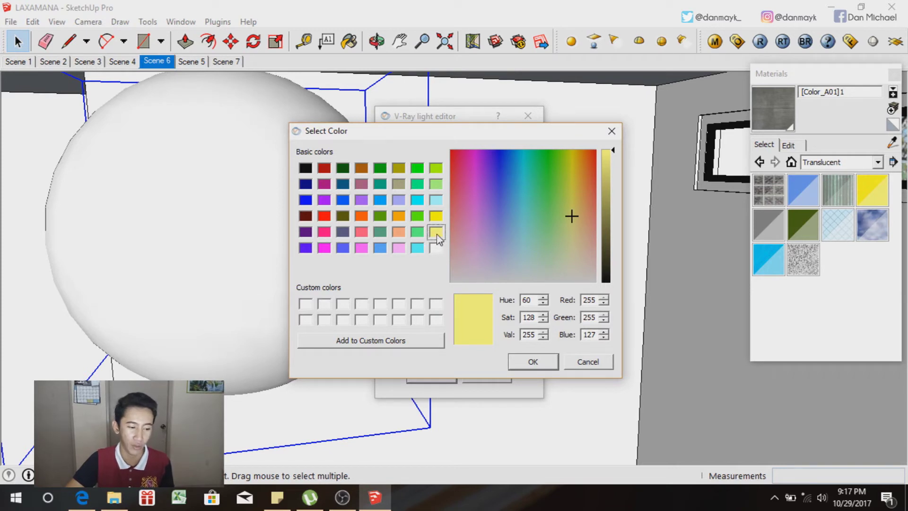
left_click(532, 361)
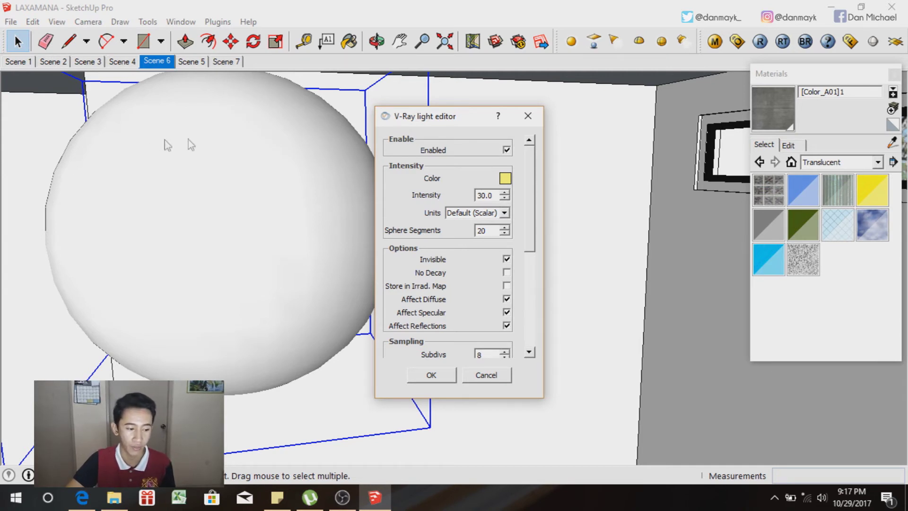
left_click_drag(537, 220, 537, 199)
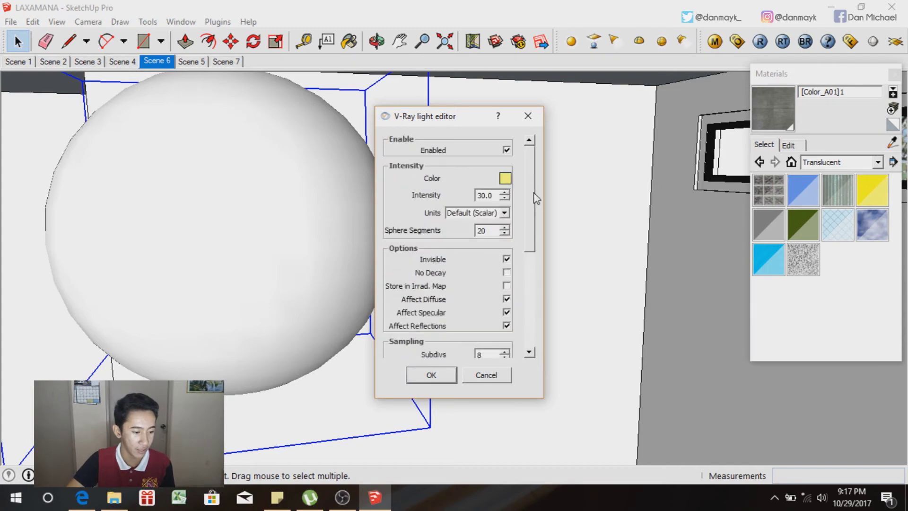
left_click(425, 374)
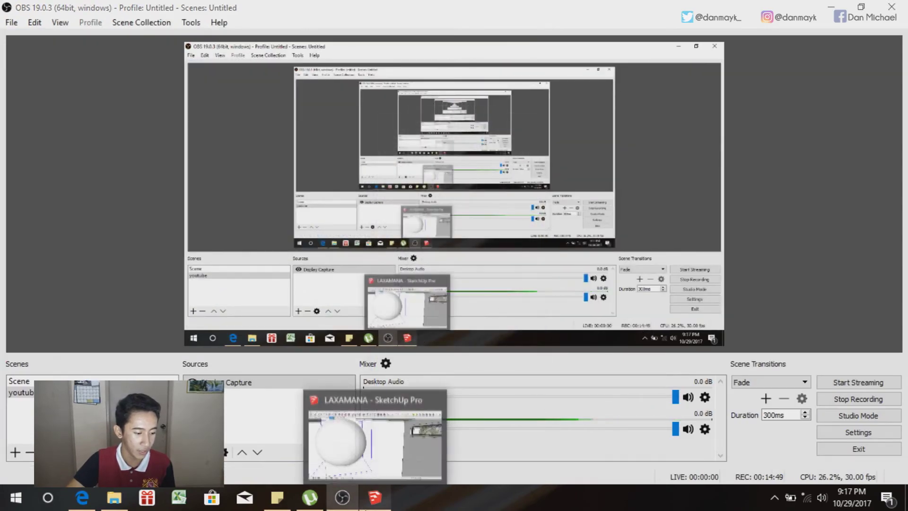
- Orbit and pan around the interior ceiling and lamps, then jump back to the Scene 6 exterior view
left_click(374, 496)
left_click(377, 42)
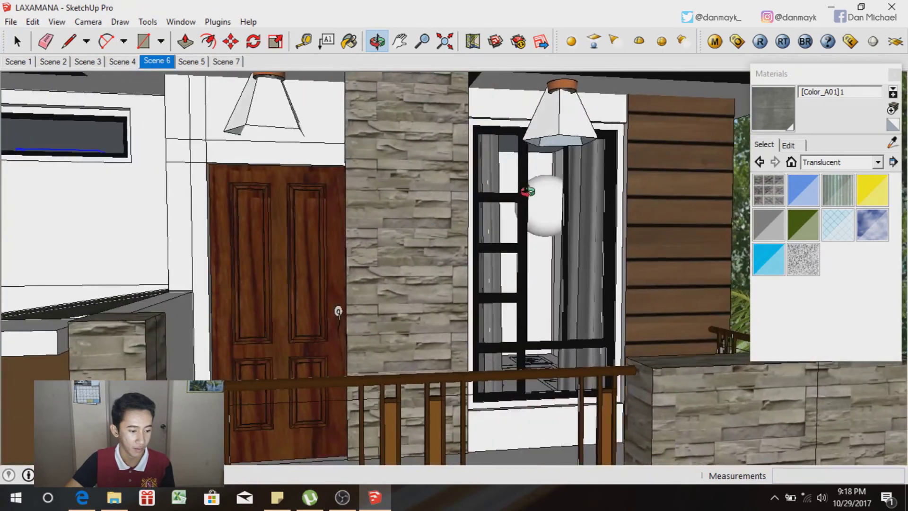
left_click_drag(527, 191, 251, 330)
left_click(400, 41)
left_click_drag(383, 151, 397, 107)
key("o")
left_click_drag(413, 195, 452, 300)
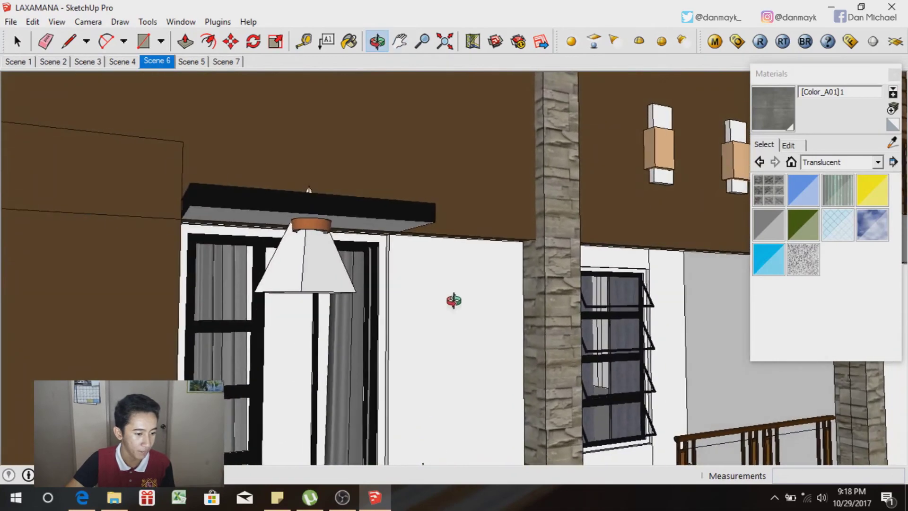
left_click(157, 62)
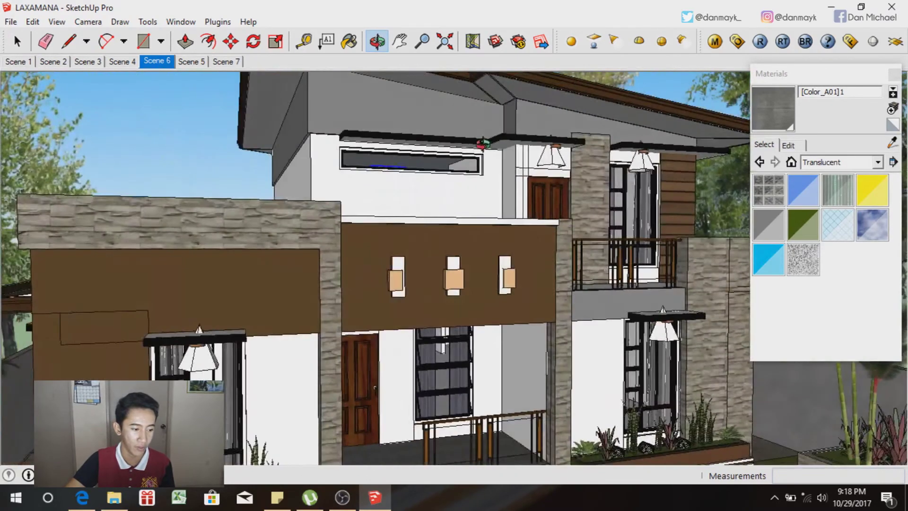
left_click_drag(476, 136, 489, 133)
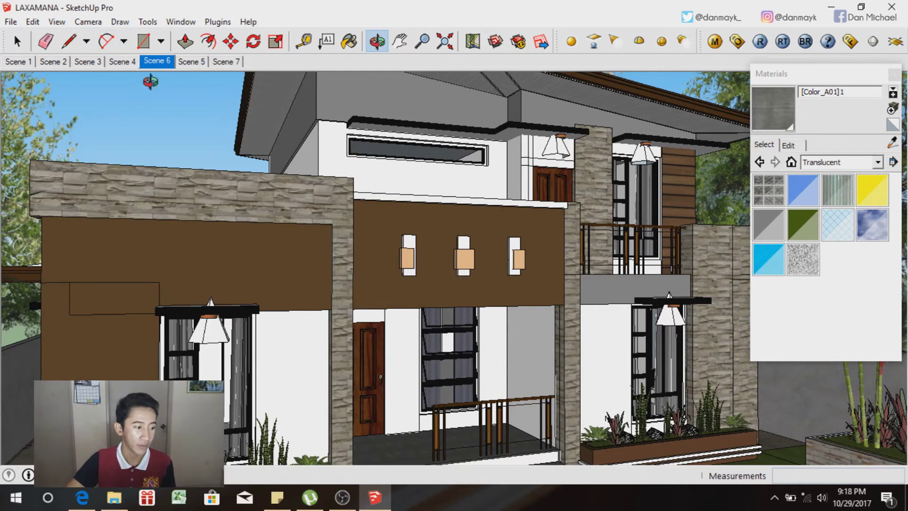
- Add the current exterior view as a new scene via View > Animation > Add Scene
left_click(56, 22)
mouse_move(130, 233)
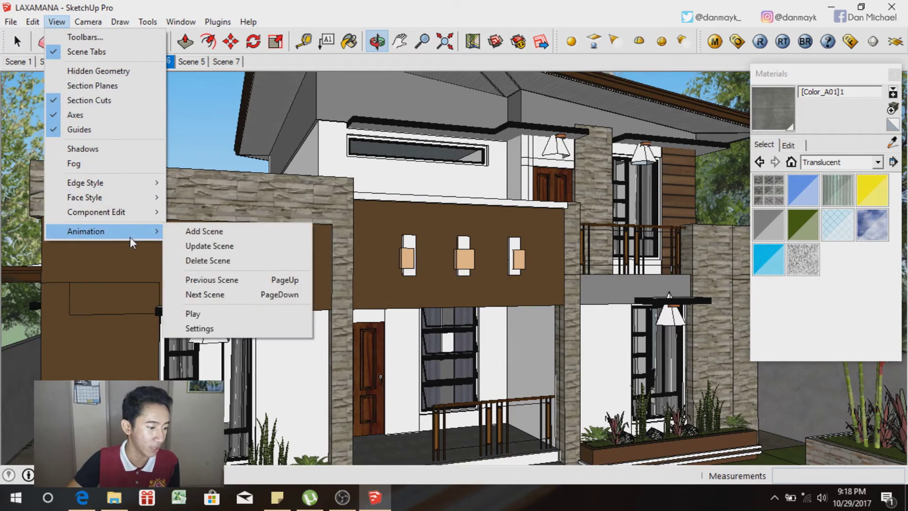
left_click(220, 232)
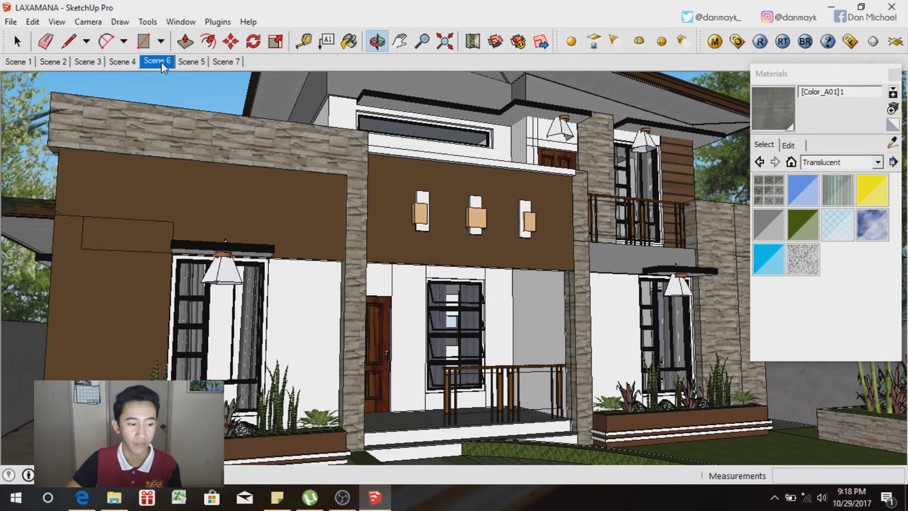
- Open the GI skylight texture in V-Ray Environment options, keeping the RADSKY-003LP HDR bitmap
left_click(737, 41)
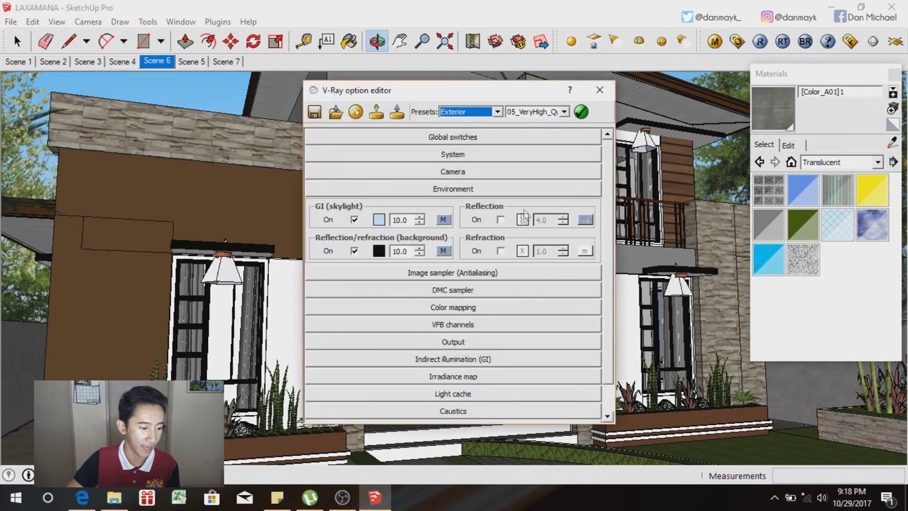
left_click(494, 192)
left_click(495, 192)
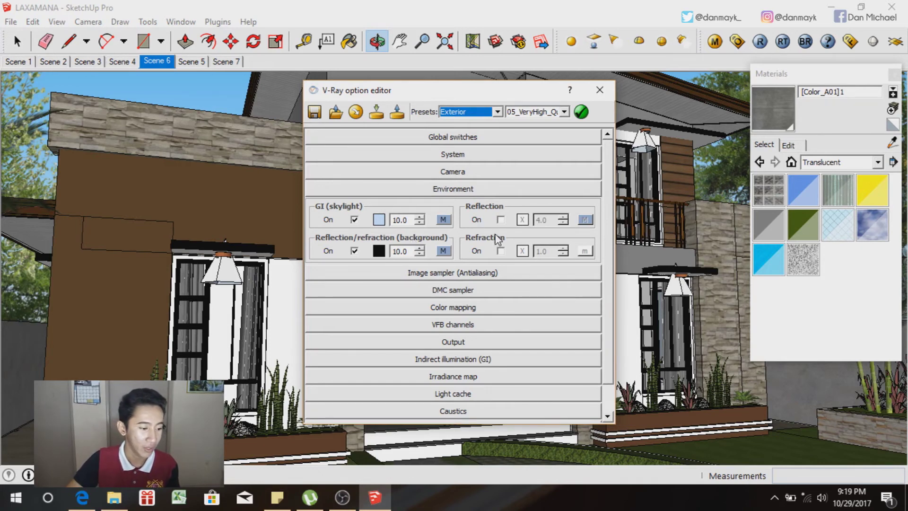
left_click(444, 220)
left_click(278, 264)
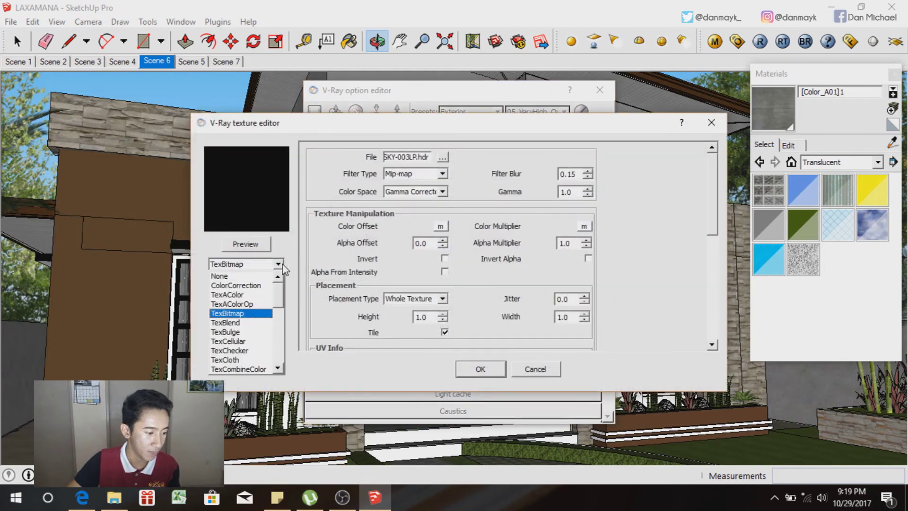
left_click(280, 266)
left_click(443, 157)
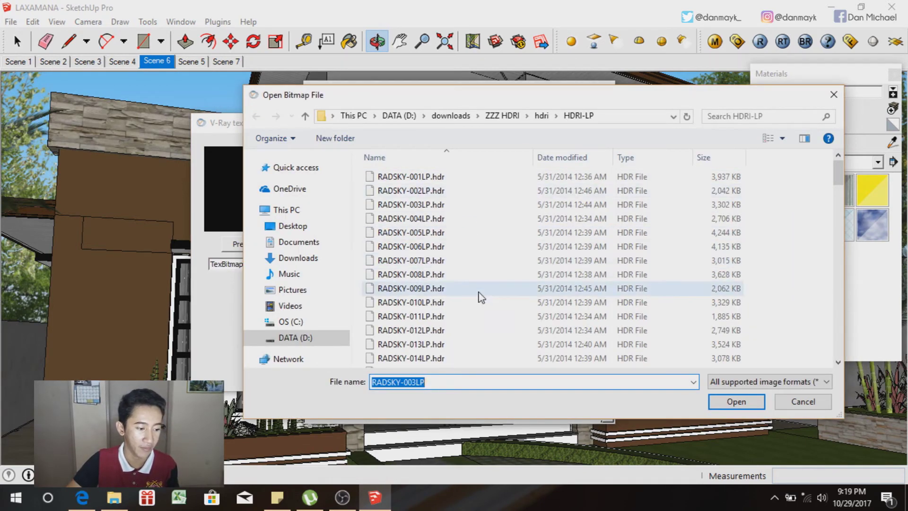
left_click(780, 405)
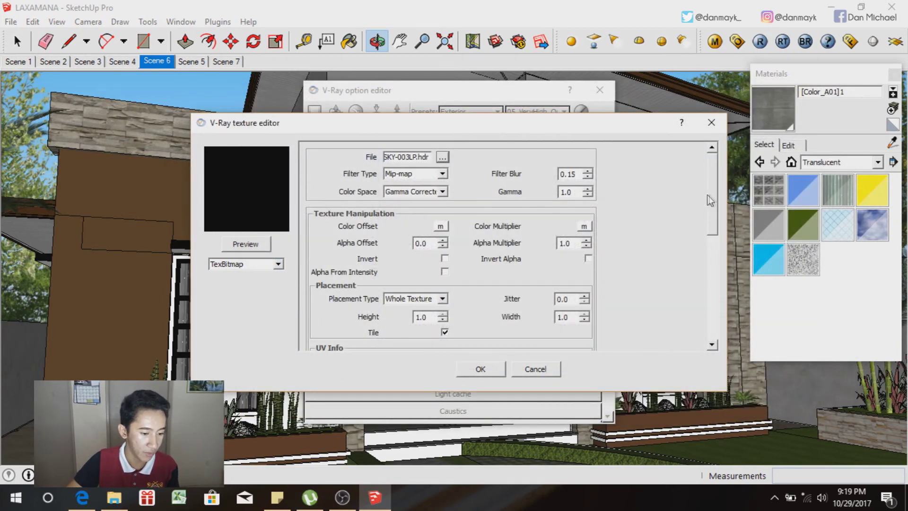
- Keep UVWGenEnvironment spherical mapping, preview the blue sky and accept the texture
left_click_drag(710, 198, 714, 311)
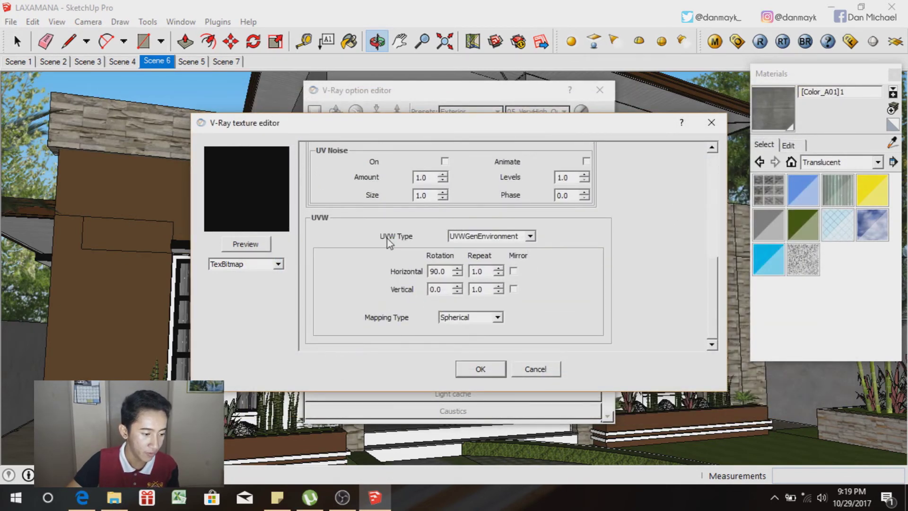
left_click(530, 236)
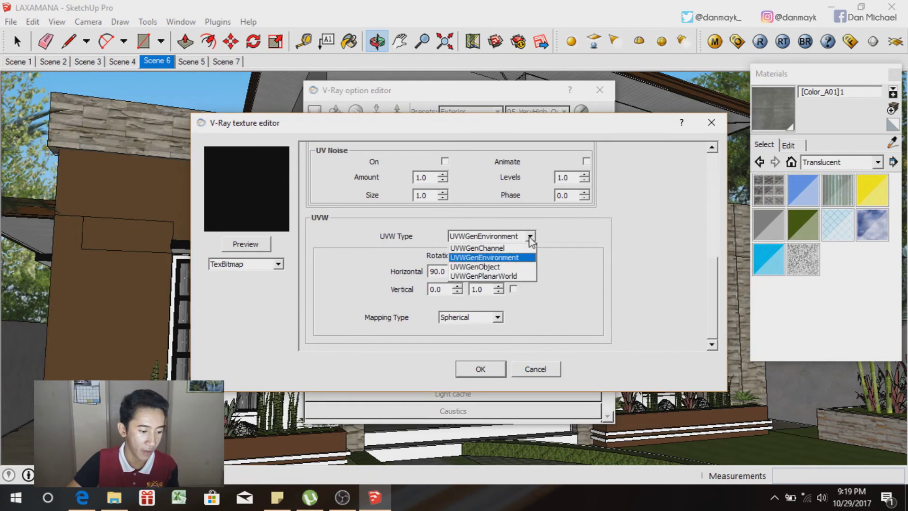
left_click(531, 239)
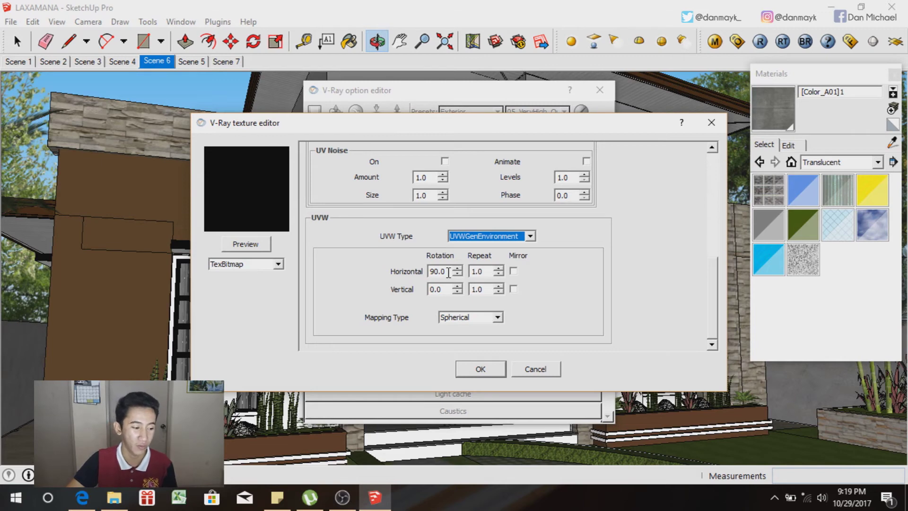
left_click(240, 247)
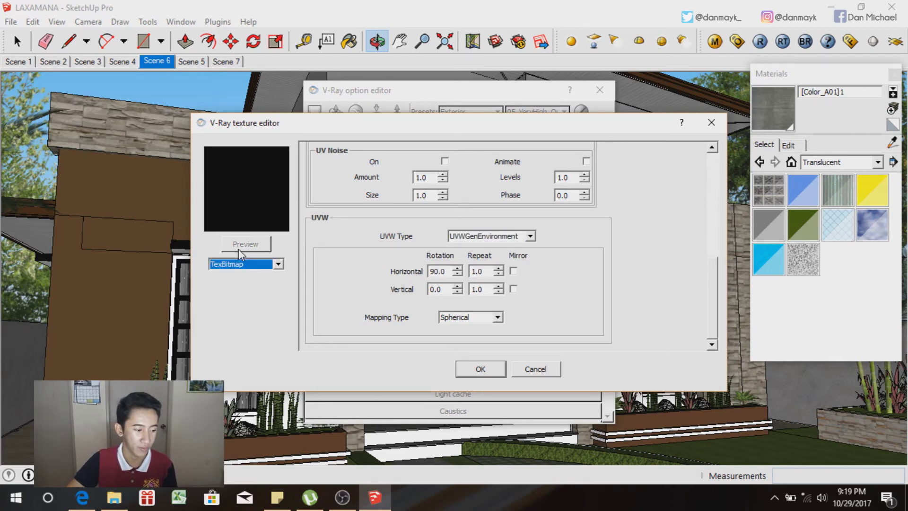
left_click(466, 370)
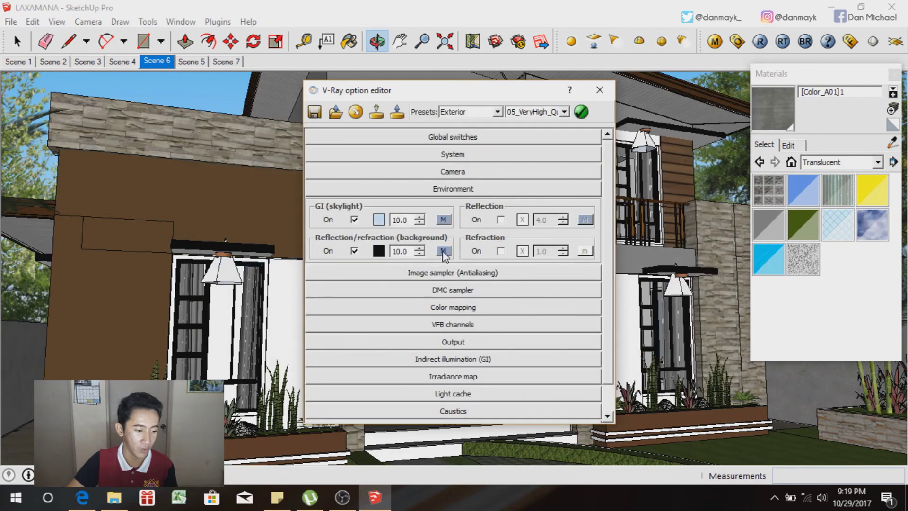
- Leave the environment background texture unchanged and apply the Exterior 05_VeryHigh_Quality_Exterior preset
left_click(443, 251)
left_click(480, 367)
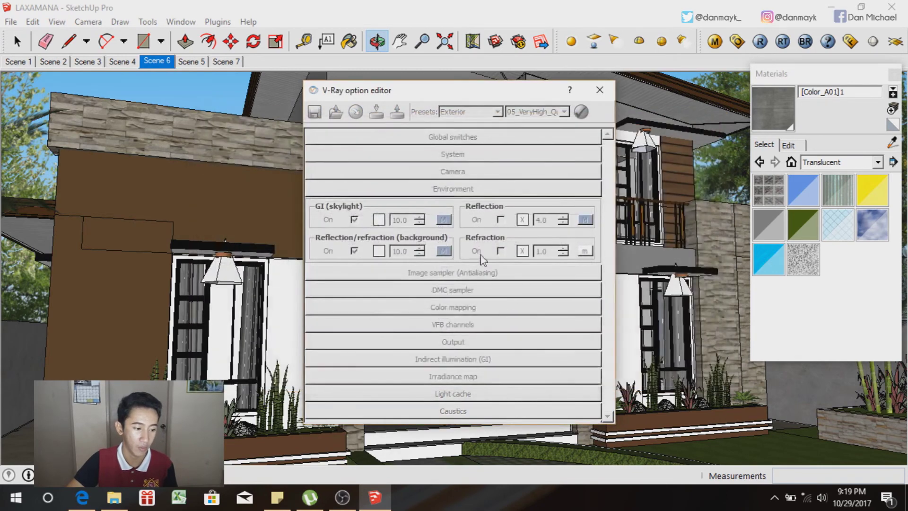
left_click(427, 191)
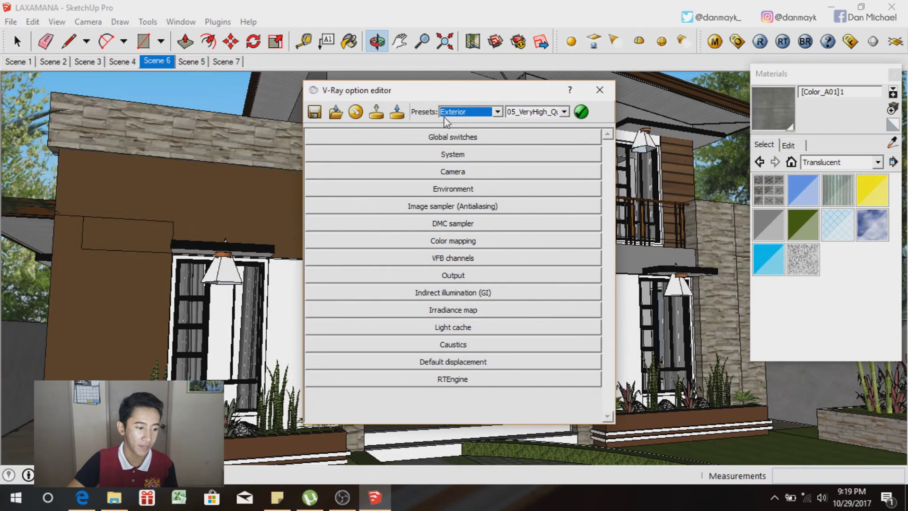
left_click(497, 112)
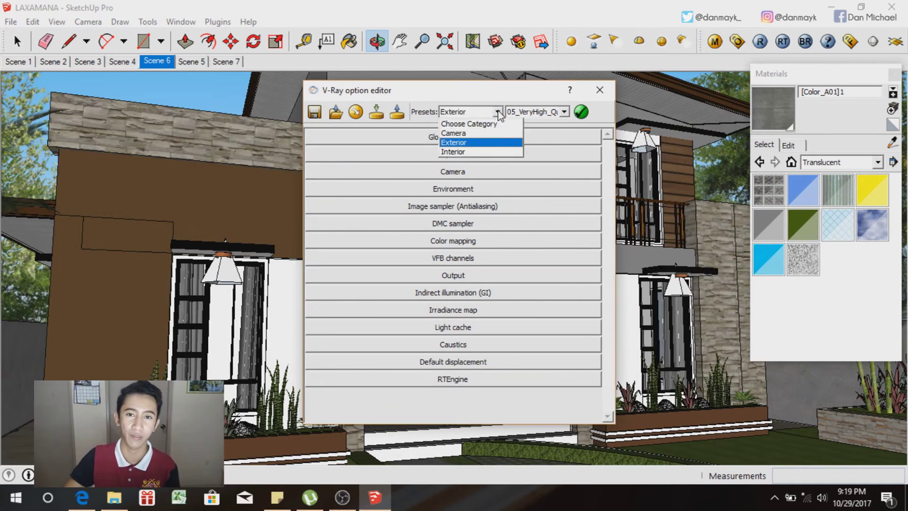
left_click(564, 113)
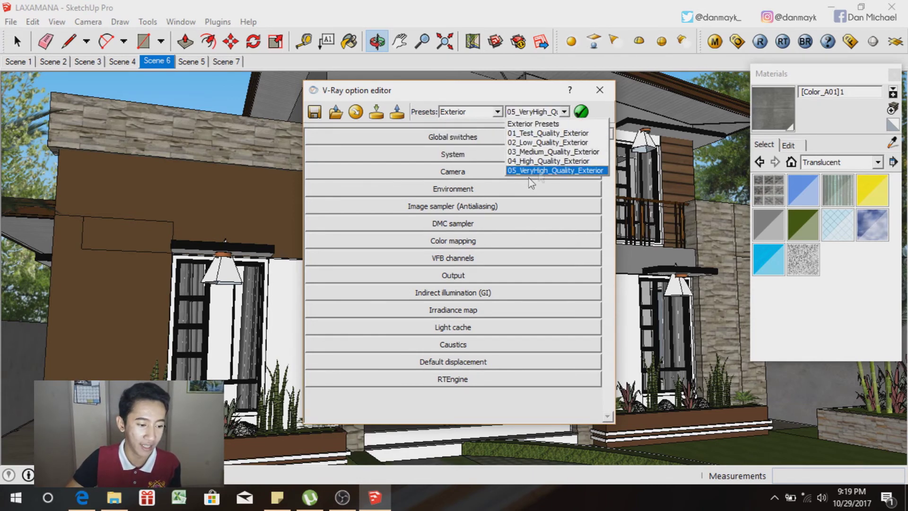
left_click(568, 113)
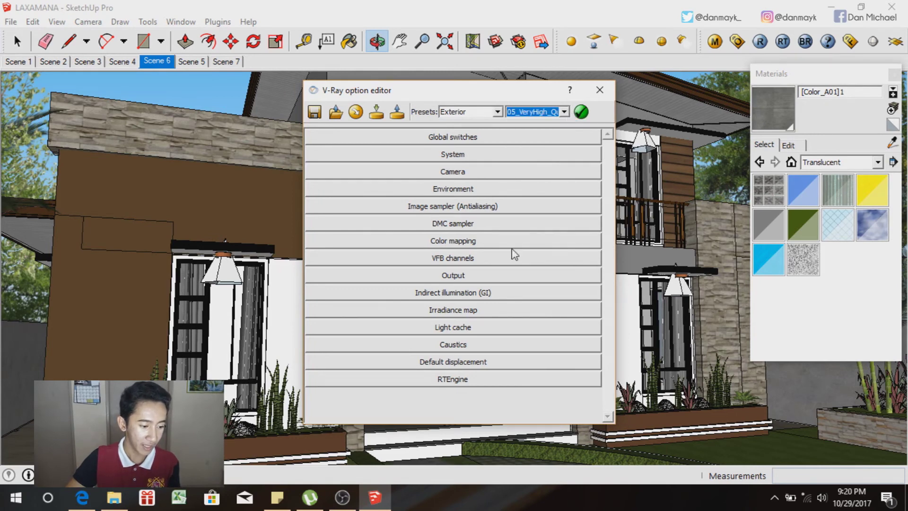
- Confirm the 1600x1200 output size and close the V-Ray option editor
left_click(515, 275)
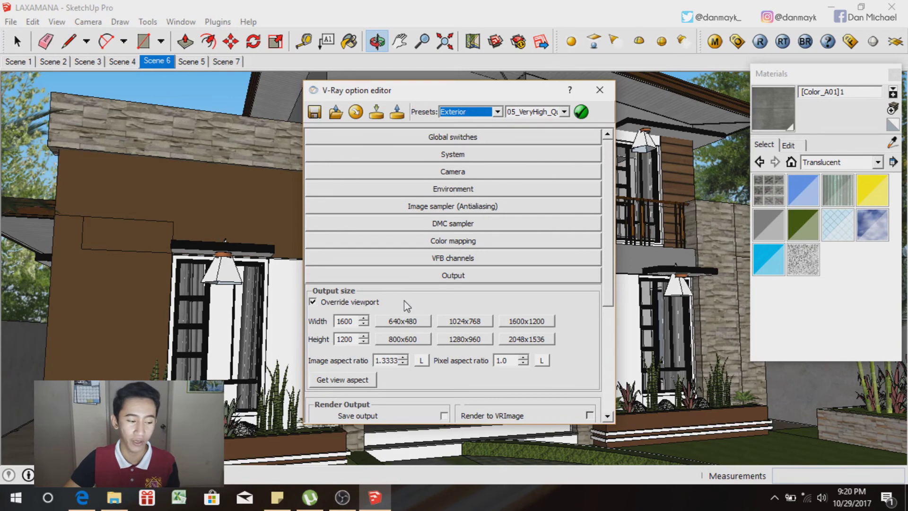
left_click(408, 278)
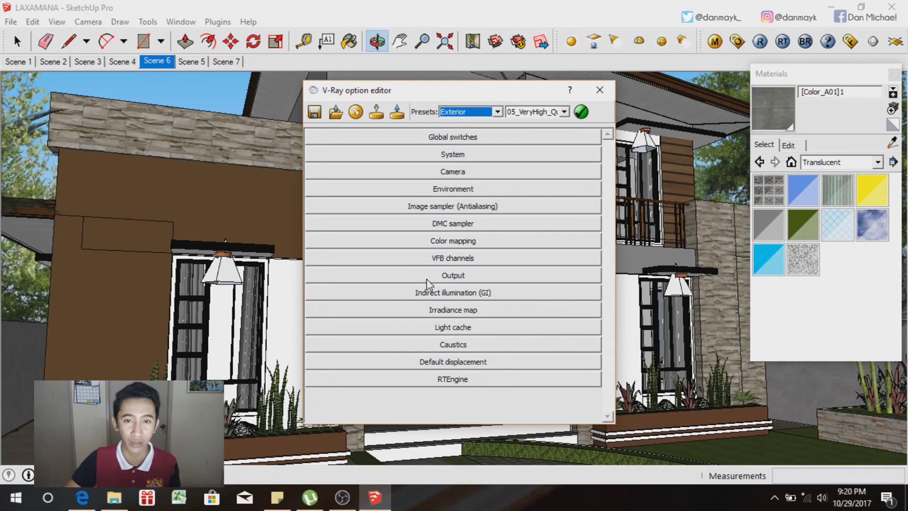
left_click(427, 279)
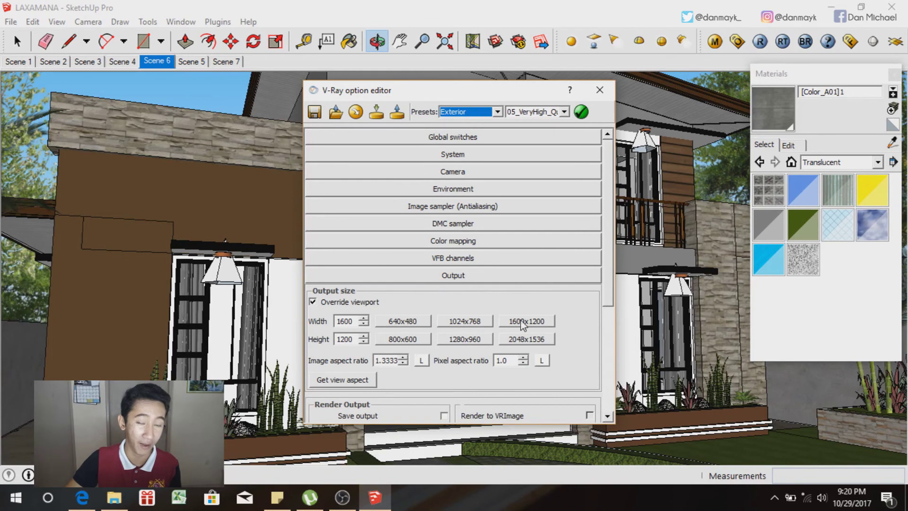
left_click(519, 282)
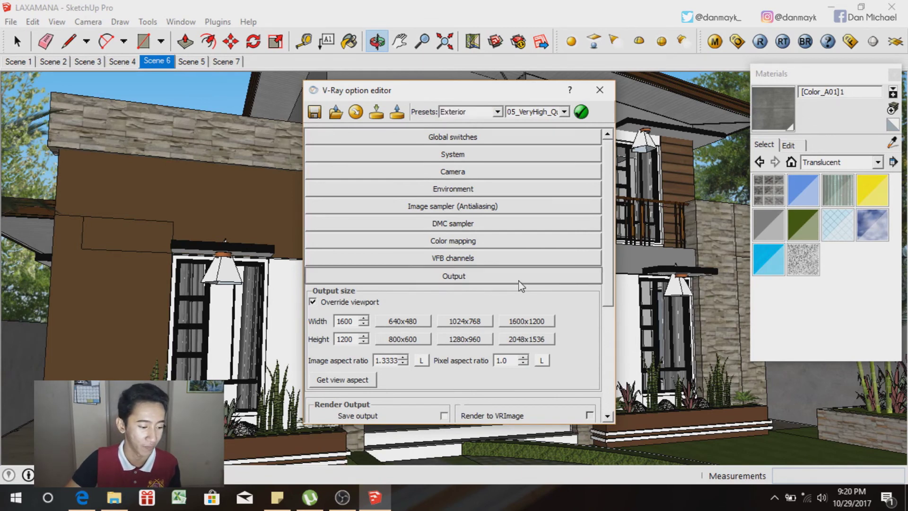
left_click(600, 91)
left_click(374, 497)
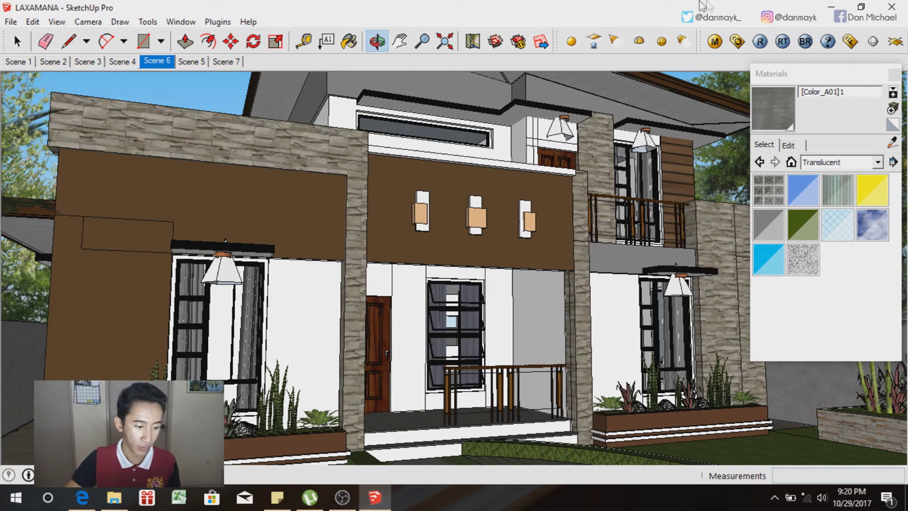
- Close the Materials tray and start the V-Ray render of the Scene 6 exterior view
left_click(891, 75)
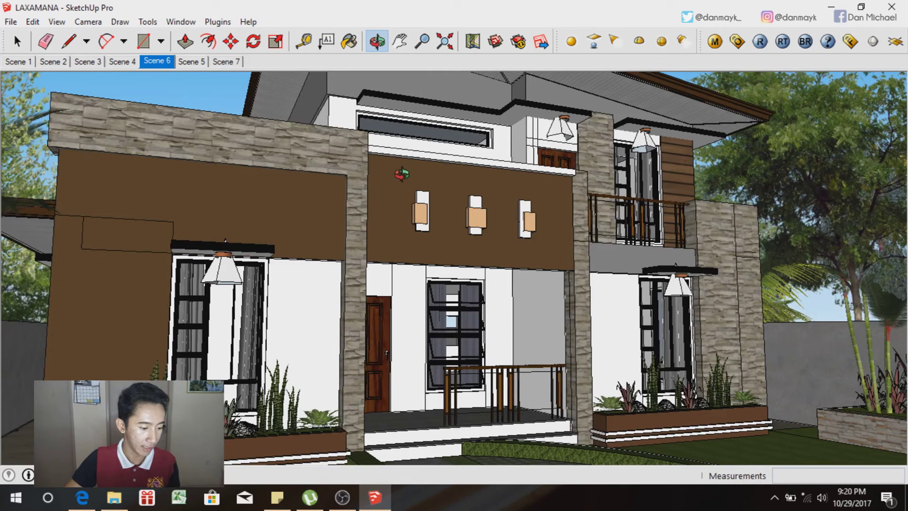
left_click(759, 41)
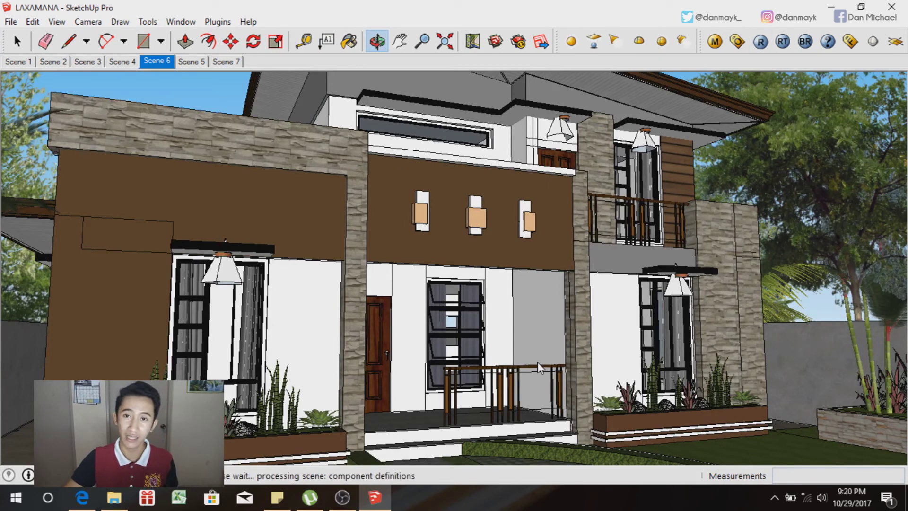